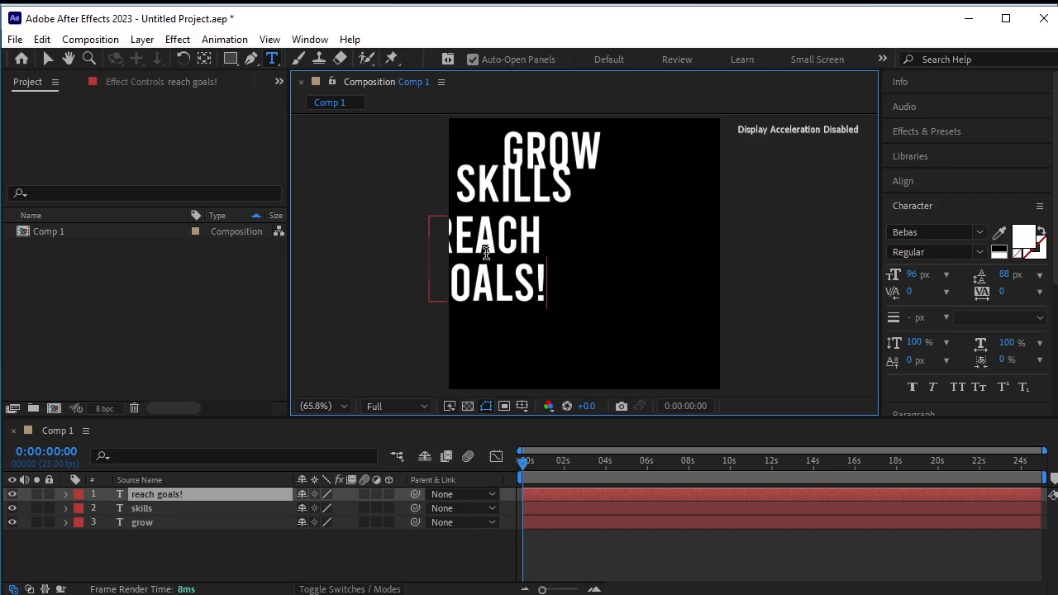
# - Arrange the text layers with GROW and SKILLS side by side on one line directly above REACH GOALS!
pyautogui.click(47, 58)
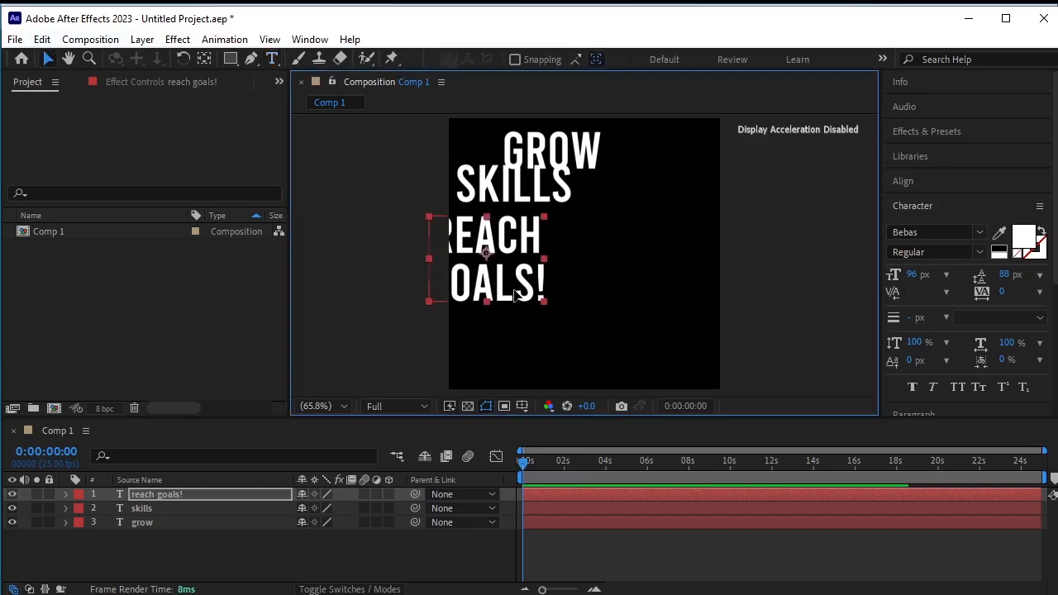
pyautogui.moveTo(505, 294); pyautogui.dragTo(556, 302)
pyautogui.click(546, 267)
pyautogui.moveTo(529, 200); pyautogui.dragTo(652, 211)
pyautogui.moveTo(557, 153); pyautogui.dragTo(536, 195)
pyautogui.press('Down')
pyautogui.press('Down')
pyautogui.press('Down')
pyautogui.press('Down')
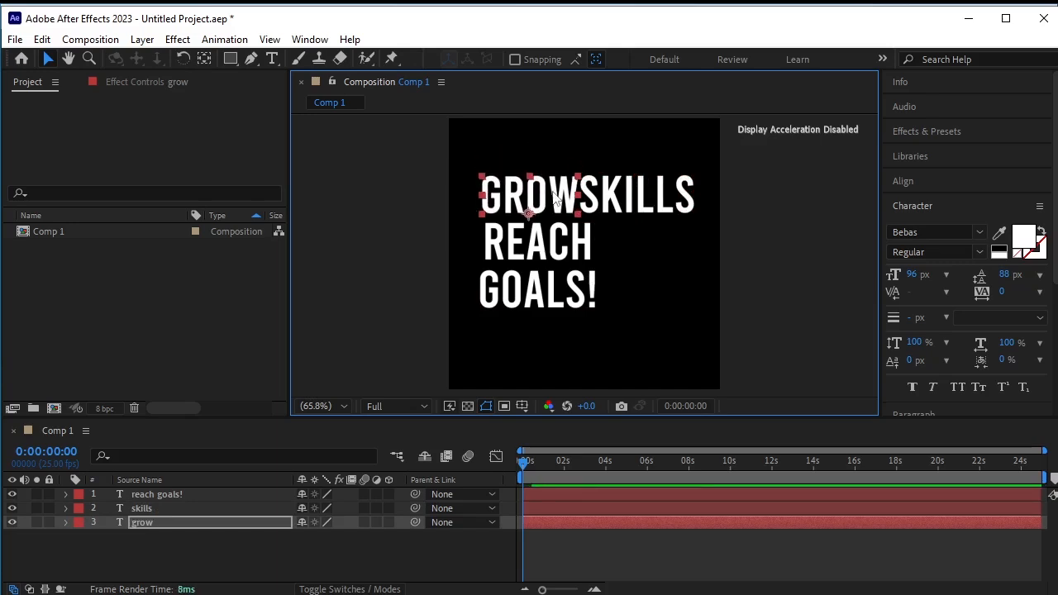
pyautogui.press('Left')
# - Change the fill color of the word GROW to a fully saturated orange with a hue of 37°
pyautogui.click(270, 58)
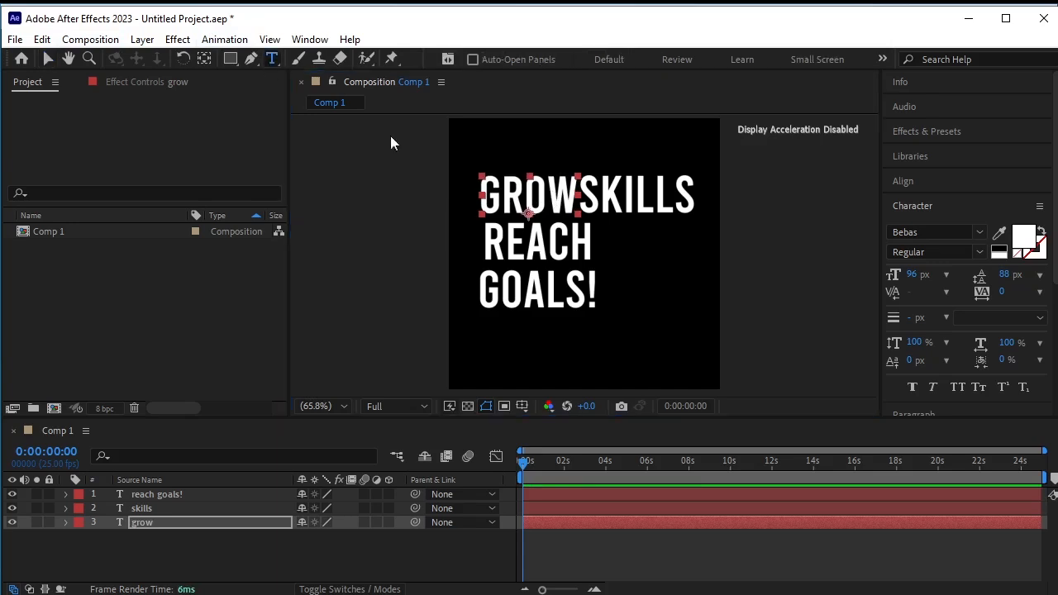
pyautogui.moveTo(489, 198); pyautogui.dragTo(579, 202)
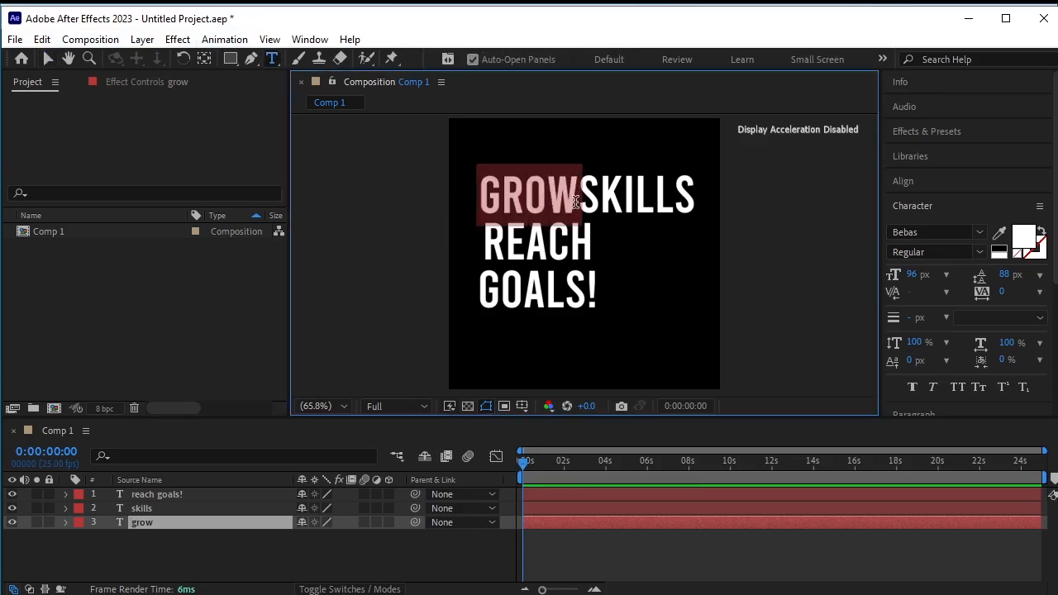
pyautogui.click(1024, 236)
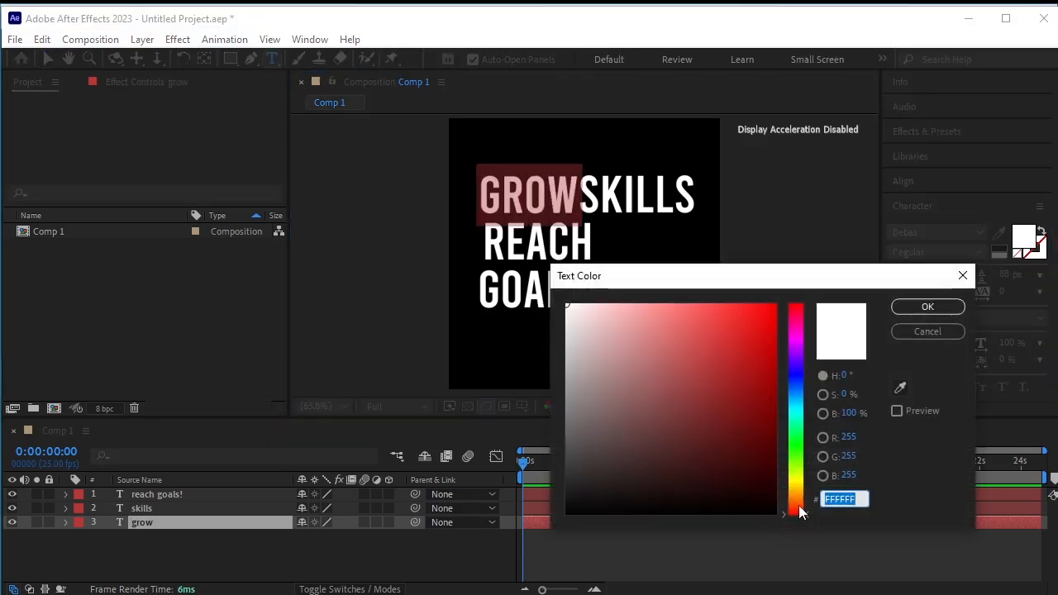
pyautogui.moveTo(799, 513); pyautogui.dragTo(802, 492)
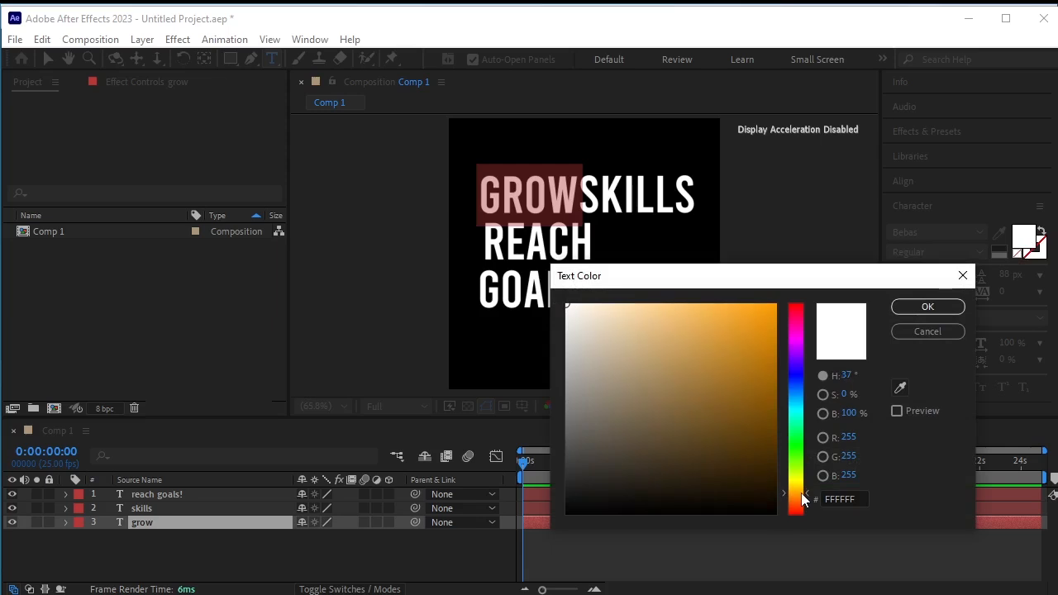
pyautogui.click(774, 307)
pyautogui.click(945, 305)
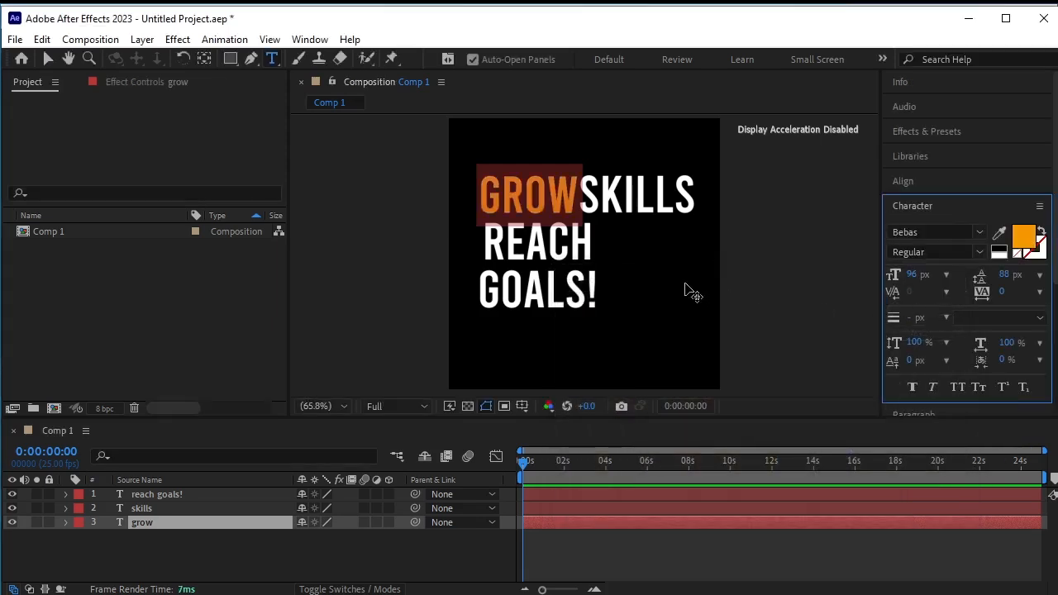
# - Recolor the word GOALS! with the orange sampled from GROW
pyautogui.moveTo(478, 294); pyautogui.dragTo(604, 294)
pyautogui.click(999, 233)
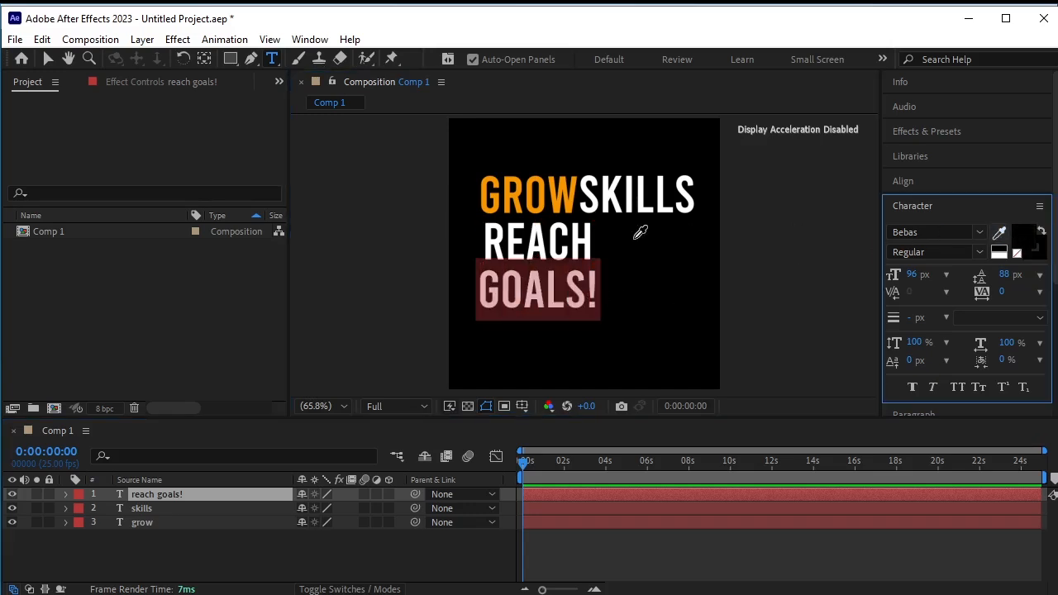
pyautogui.click(552, 207)
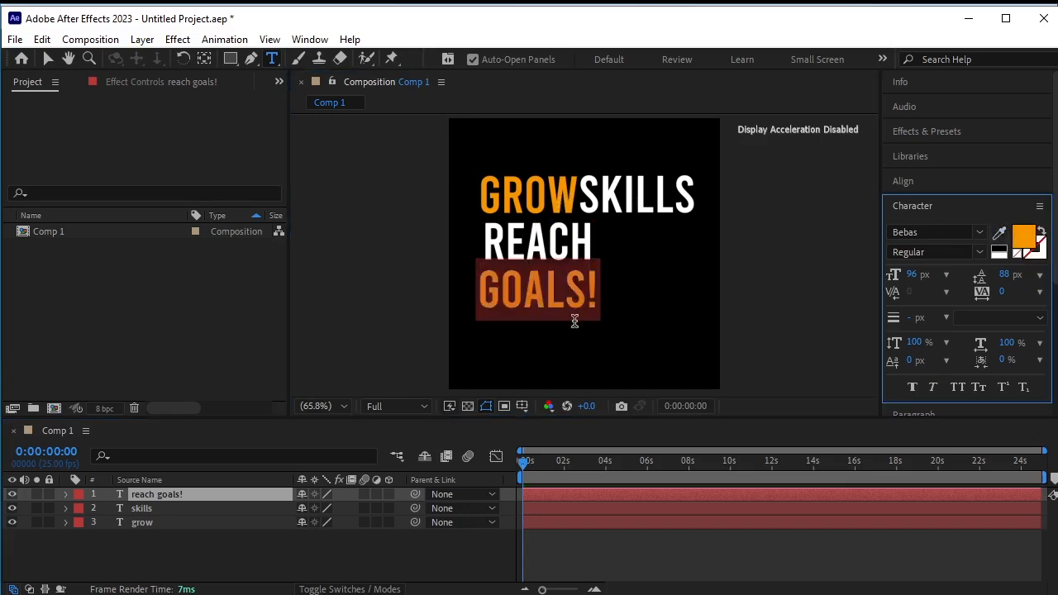
pyautogui.click(209, 541)
pyautogui.press('v')
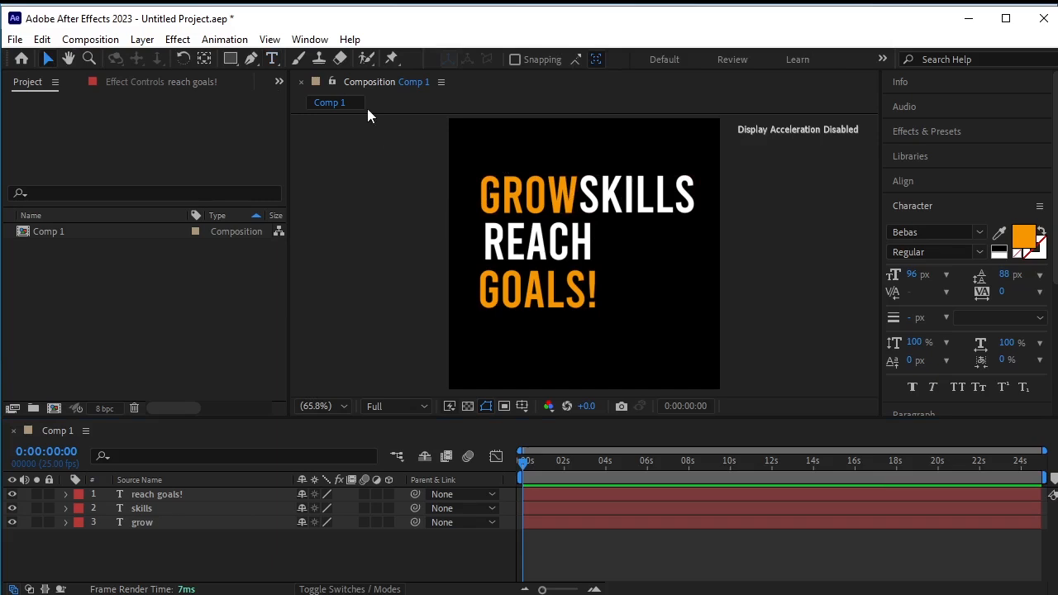
# - Move the GROW layer's anchor point to the middle of its right edge, where it meets SKILLS
pyautogui.click(536, 198)
pyautogui.scroll(1, 555, 216)
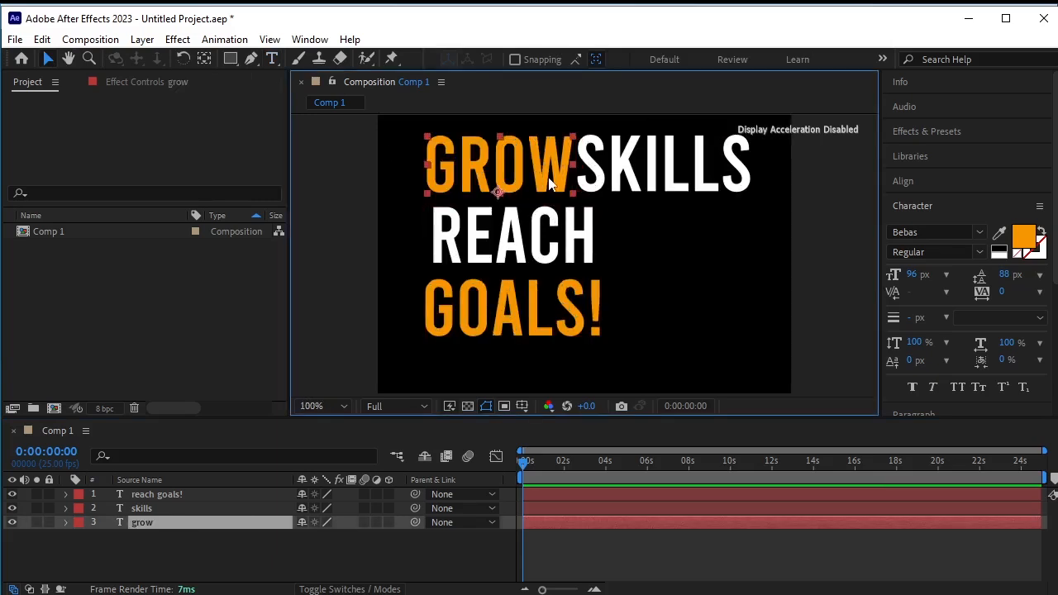
pyautogui.moveTo(547, 172); pyautogui.dragTo(514, 196)
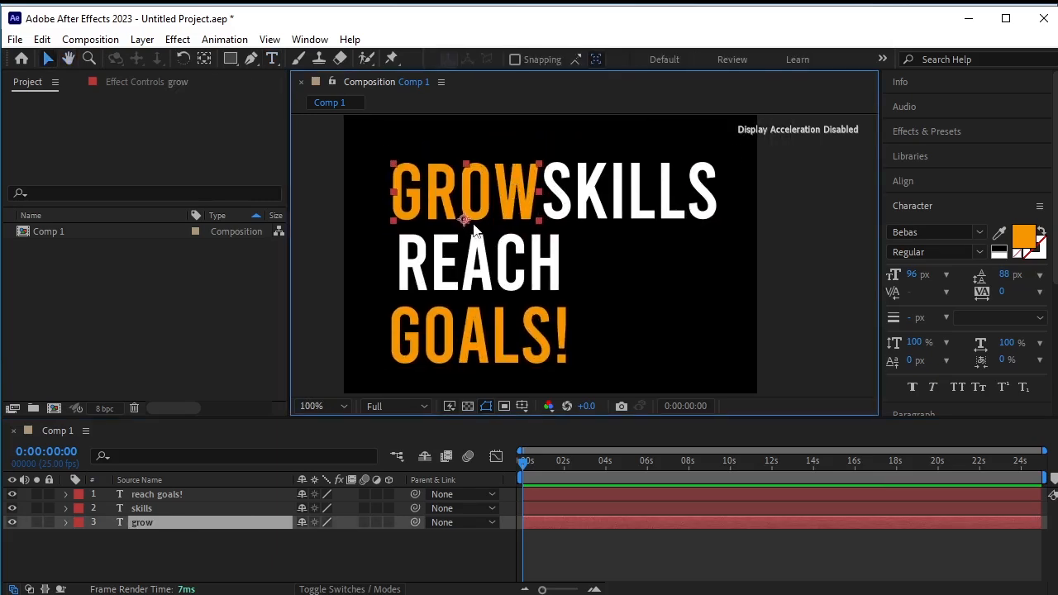
pyautogui.click(208, 61)
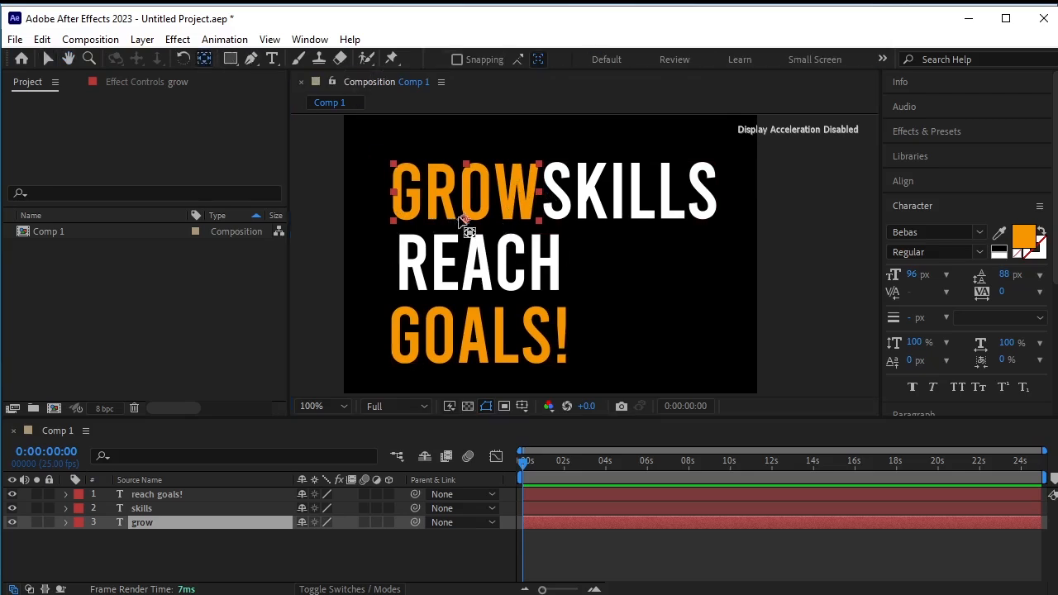
pyautogui.moveTo(466, 223); pyautogui.dragTo(537, 189)
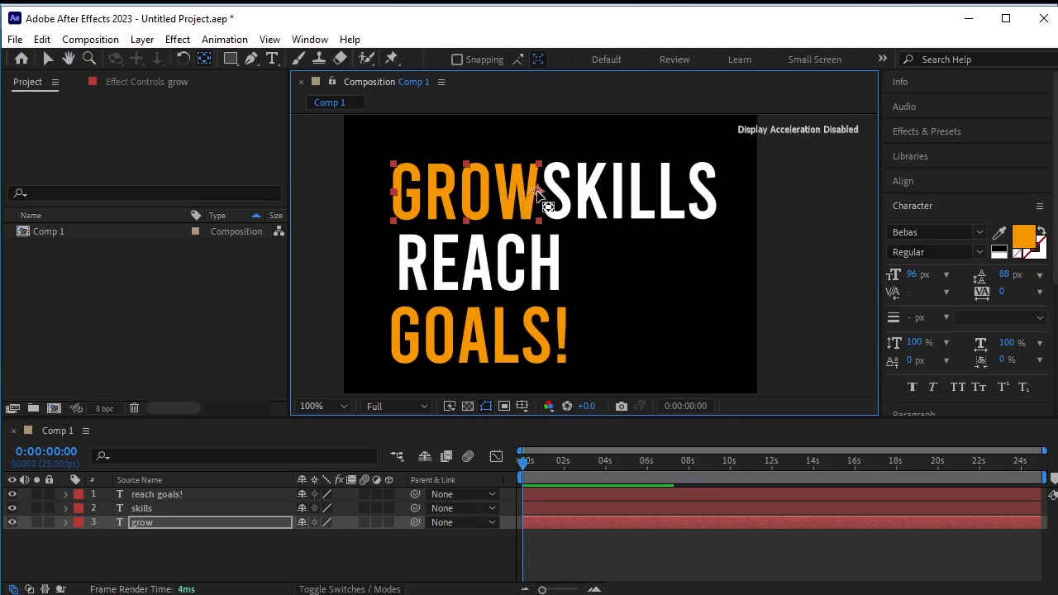
pyautogui.press('v')
# - Move the SKILLS layer's anchor point to the middle of its left edge, next to GROW
pyautogui.click(608, 207)
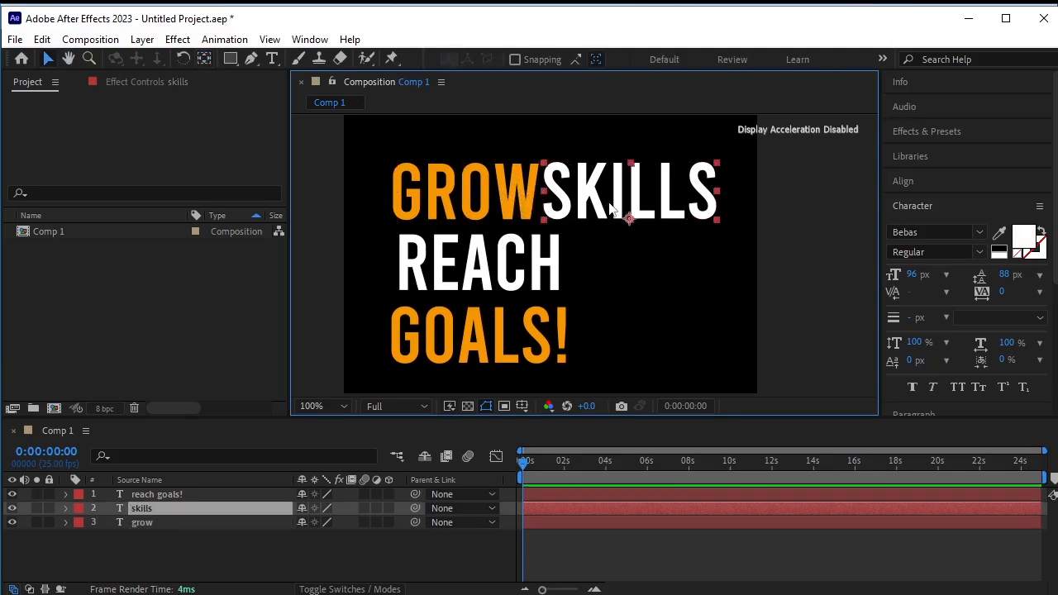
pyautogui.press('y')
pyautogui.moveTo(630, 218); pyautogui.dragTo(543, 195)
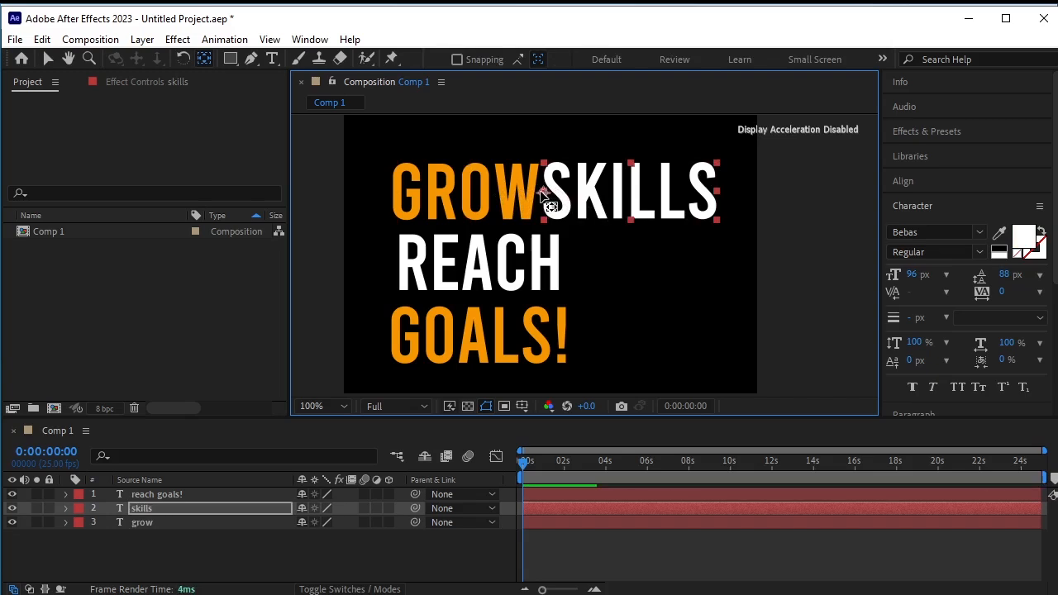
pyautogui.press('v')
# - Nudge the REACH GOALS! layer up and left beneath GROW, and move its anchor point to its top center
pyautogui.click(511, 281)
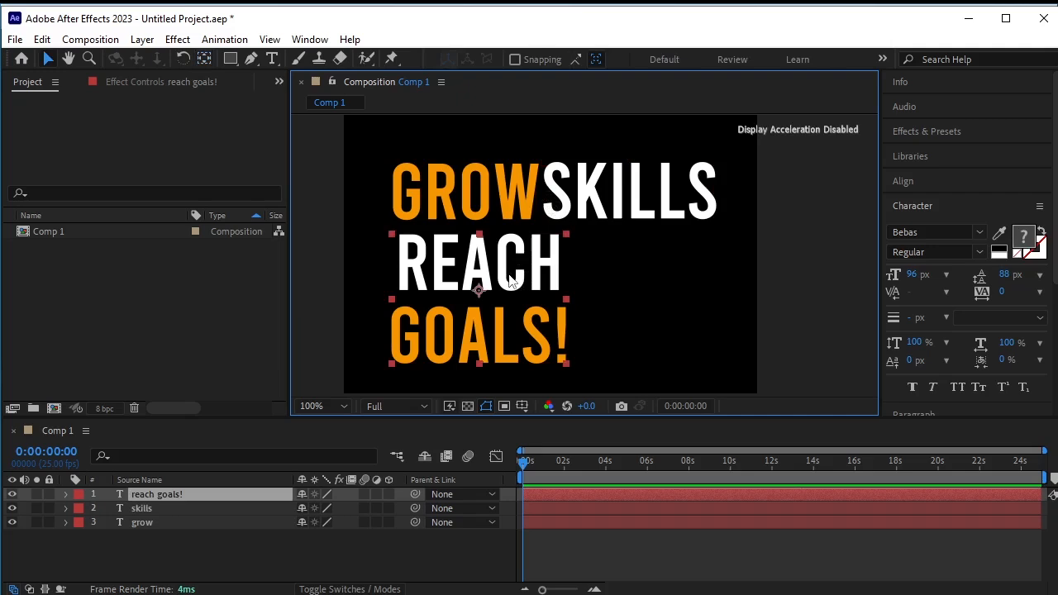
pyautogui.press('Up')
pyautogui.press('Up')
pyautogui.press('Up')
pyautogui.press('Up')
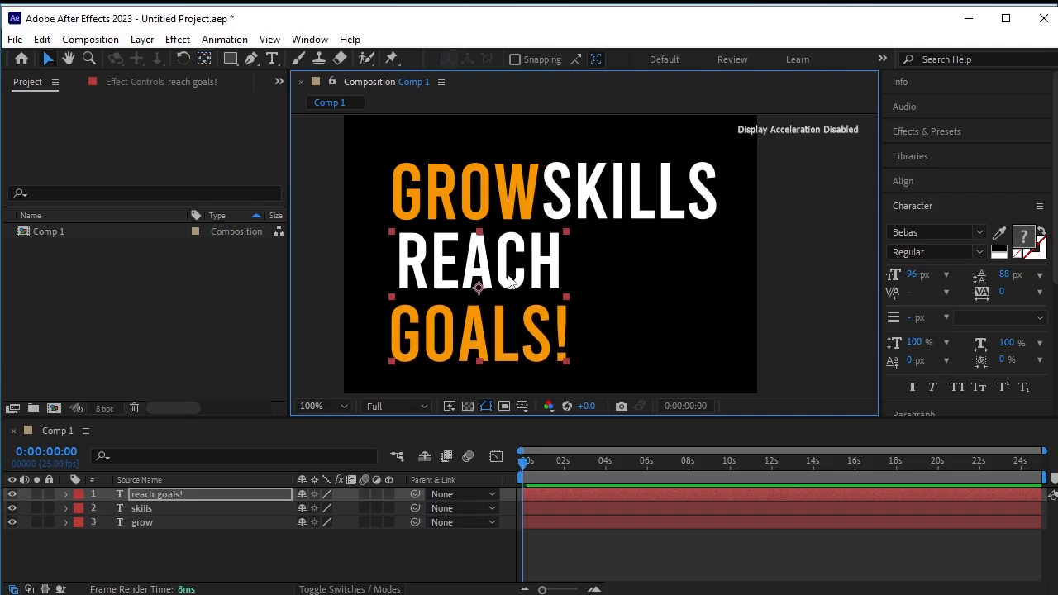
pyautogui.press('Left')
pyautogui.press('Left')
pyautogui.press('Left')
pyautogui.press('Left')
pyautogui.press('Left')
pyautogui.press('Left')
pyautogui.press('Left')
pyautogui.press('Left')
pyautogui.press('Left')
pyautogui.press('Left')
pyautogui.press('Left')
pyautogui.press('Left')
pyautogui.press('Left')
pyautogui.press('Left')
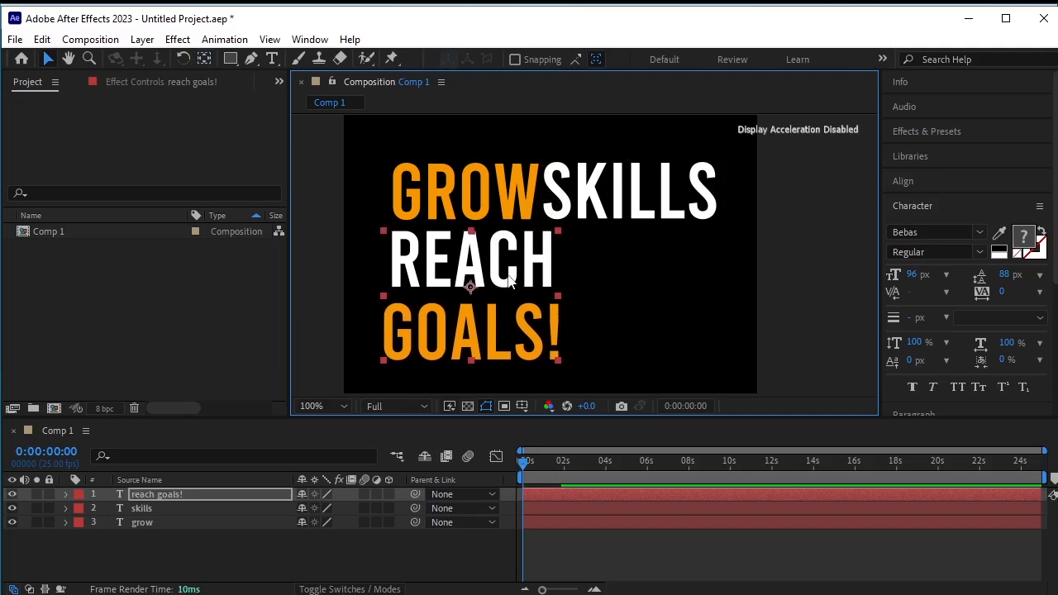
pyautogui.press('Left')
pyautogui.press('Left')
pyautogui.press('Left')
pyautogui.press('Left')
pyautogui.press('Left')
pyautogui.press('Left')
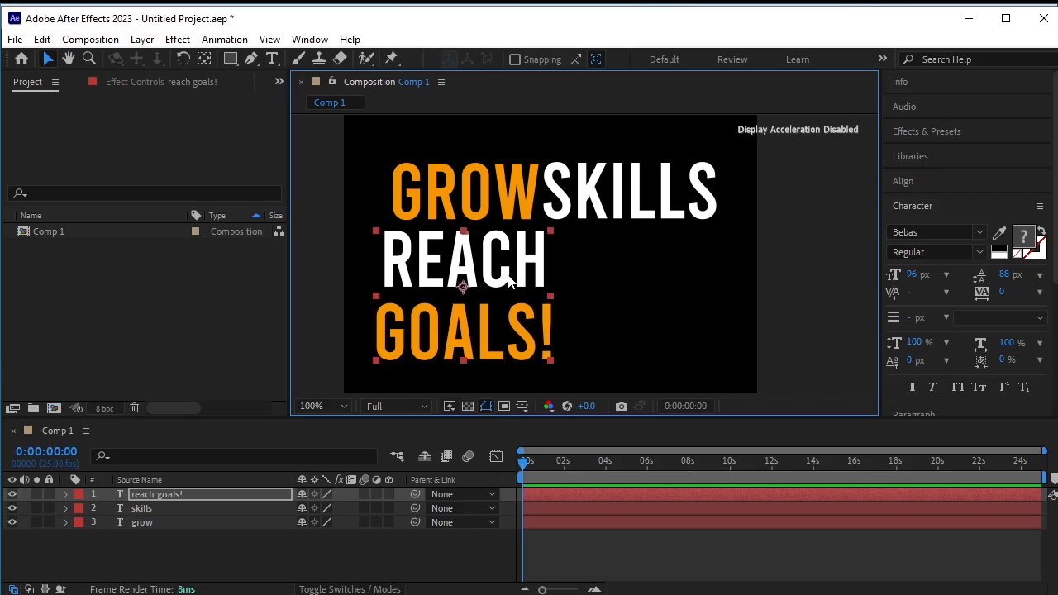
pyautogui.press('Left')
pyautogui.press('Left')
pyautogui.press('Left')
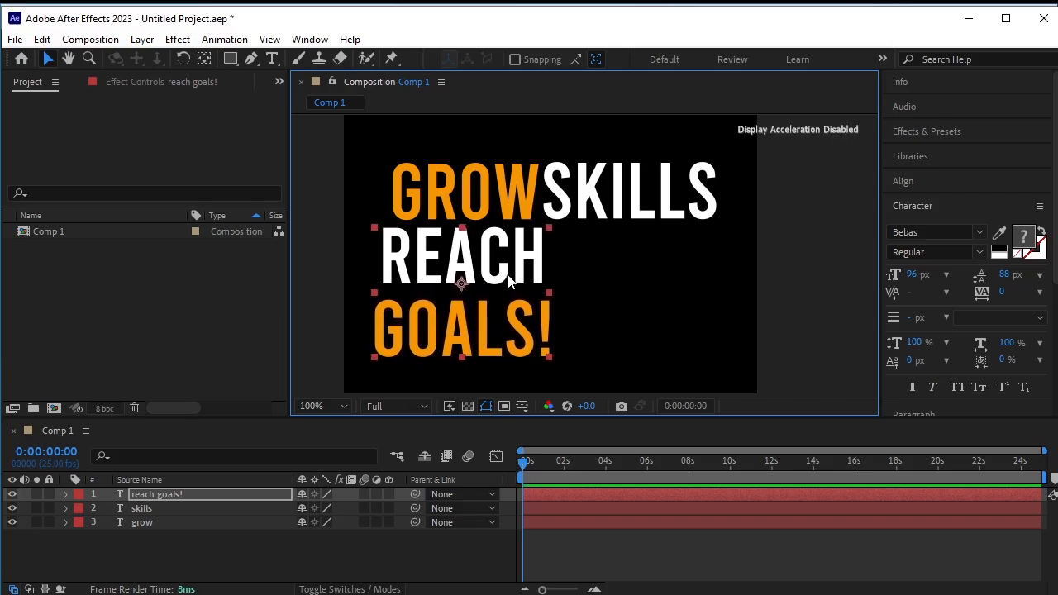
pyautogui.press('Up')
pyautogui.press('Up')
pyautogui.press('Up')
pyautogui.press('Up')
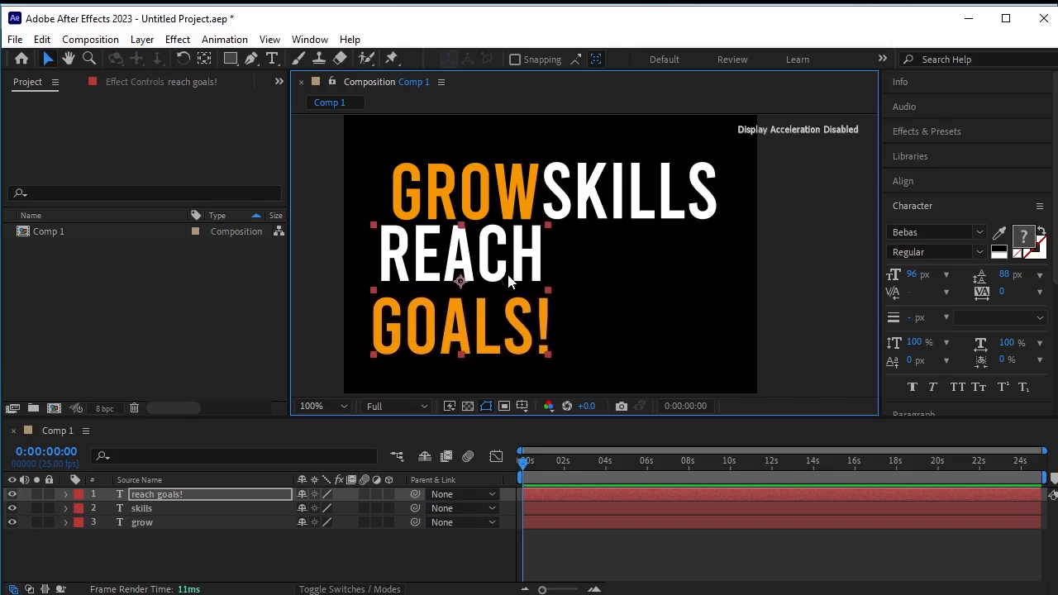
pyautogui.press('y')
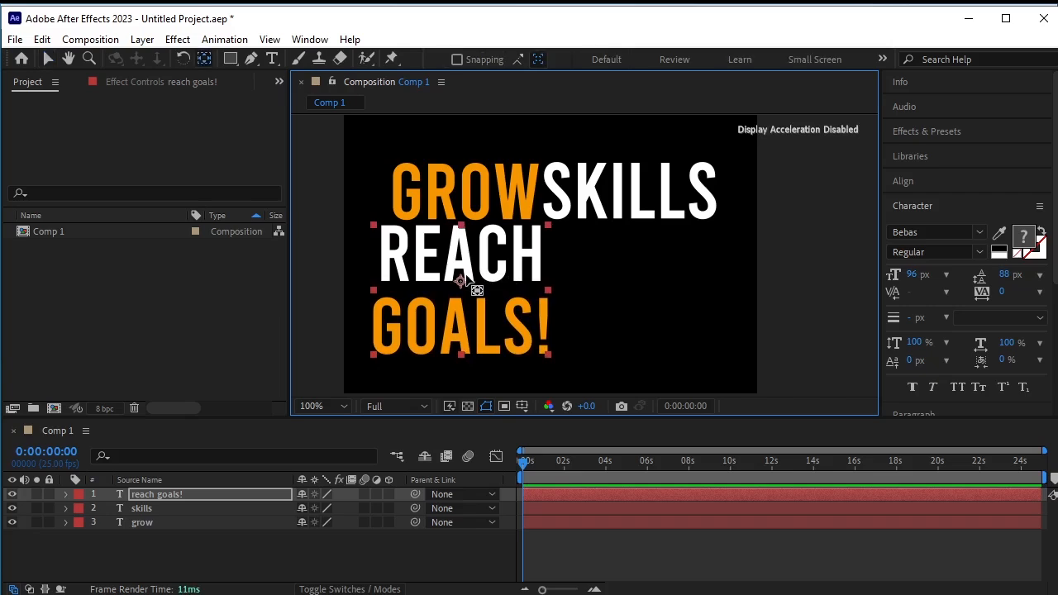
pyautogui.moveTo(461, 282); pyautogui.dragTo(461, 225)
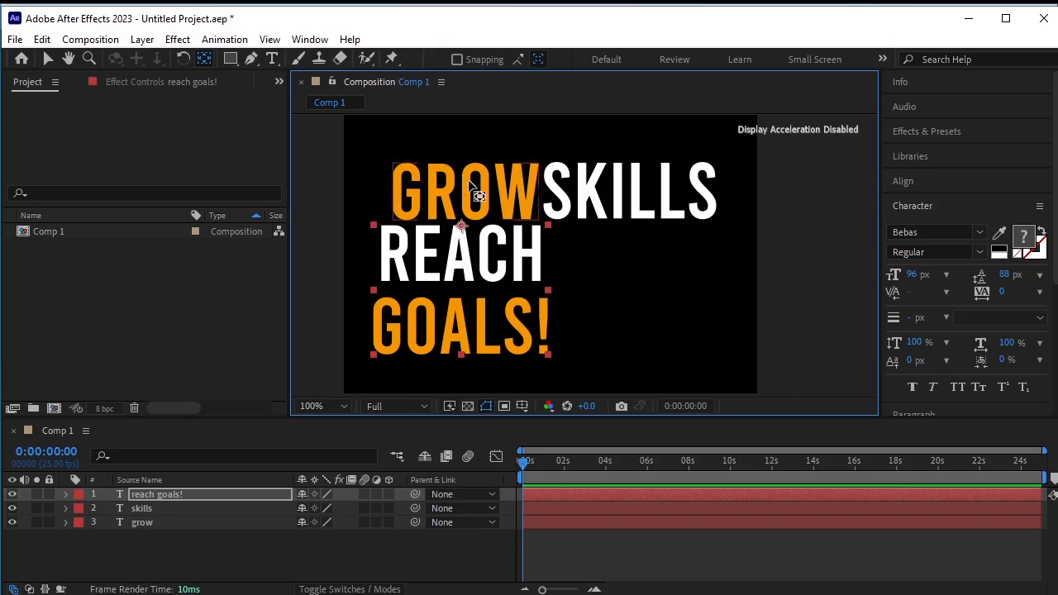
# - Set the font size of GROW to 103 px and shift the word slightly left so it sits beside SKILLS
pyautogui.click(272, 59)
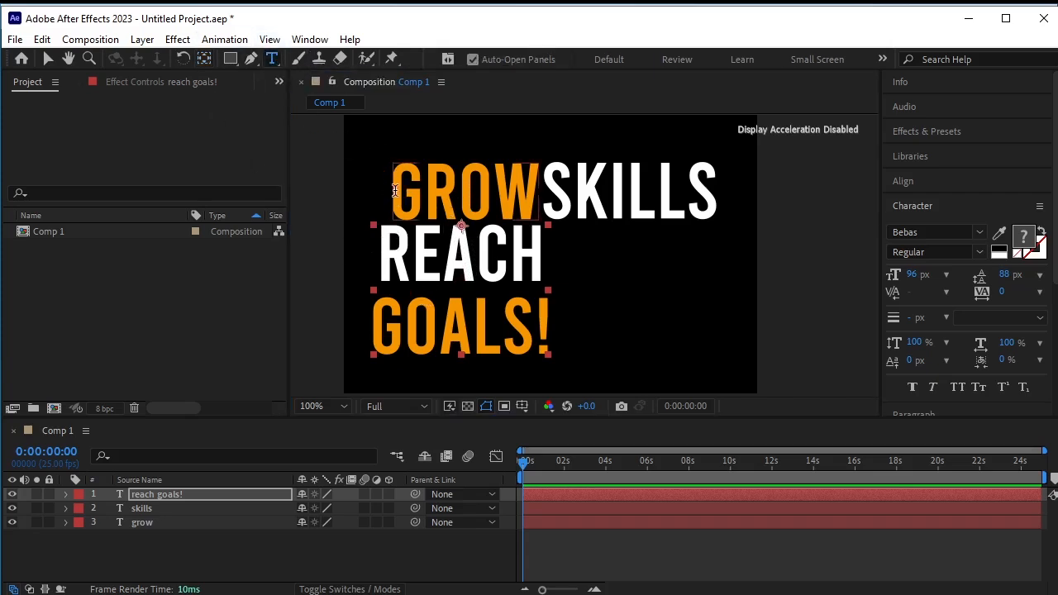
pyautogui.moveTo(395, 190); pyautogui.dragTo(534, 193)
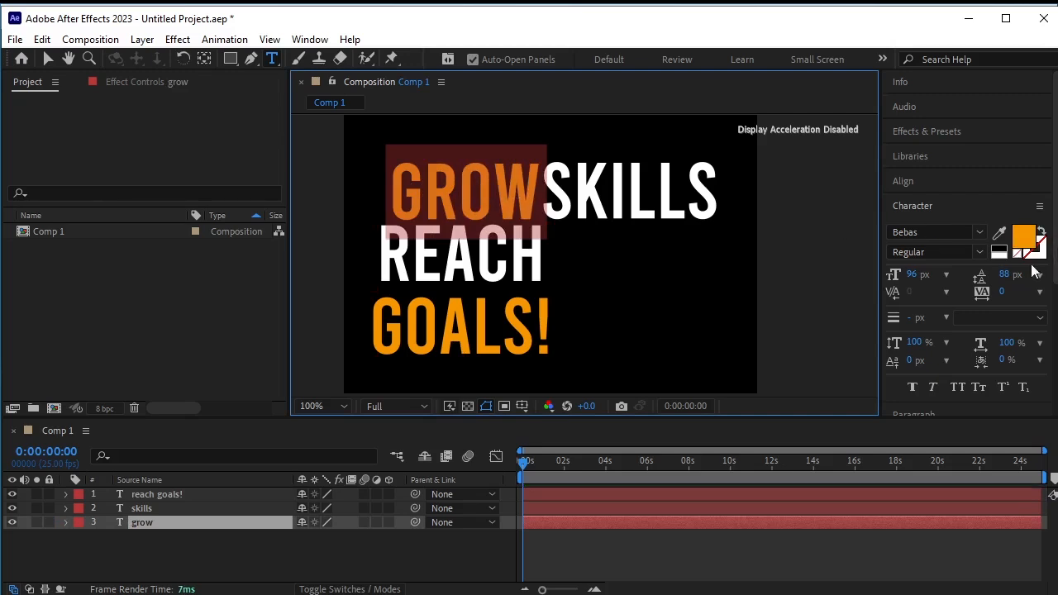
pyautogui.moveTo(916, 279); pyautogui.dragTo(924, 275)
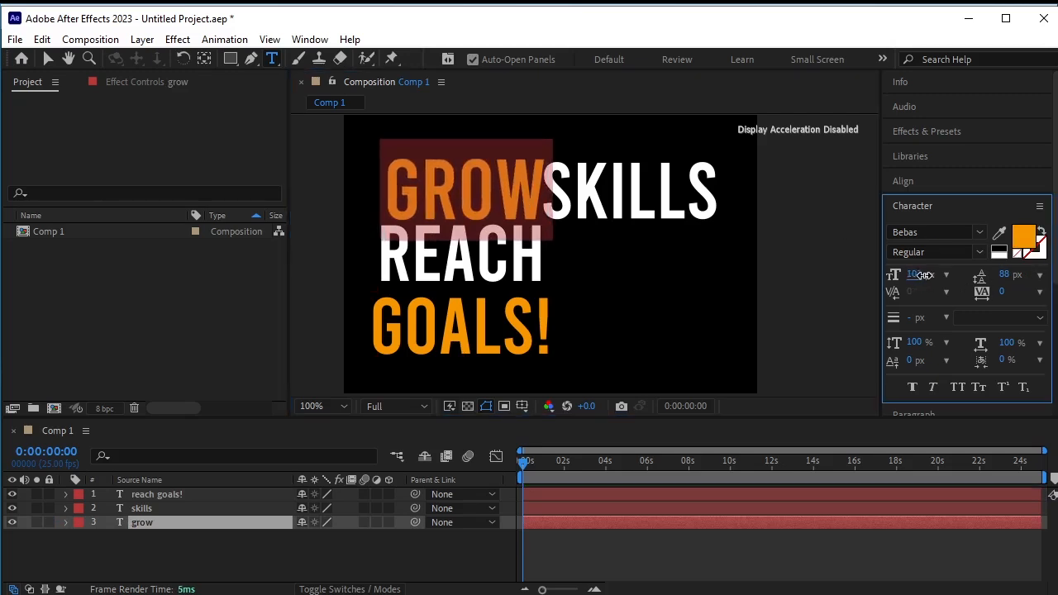
pyautogui.click(50, 60)
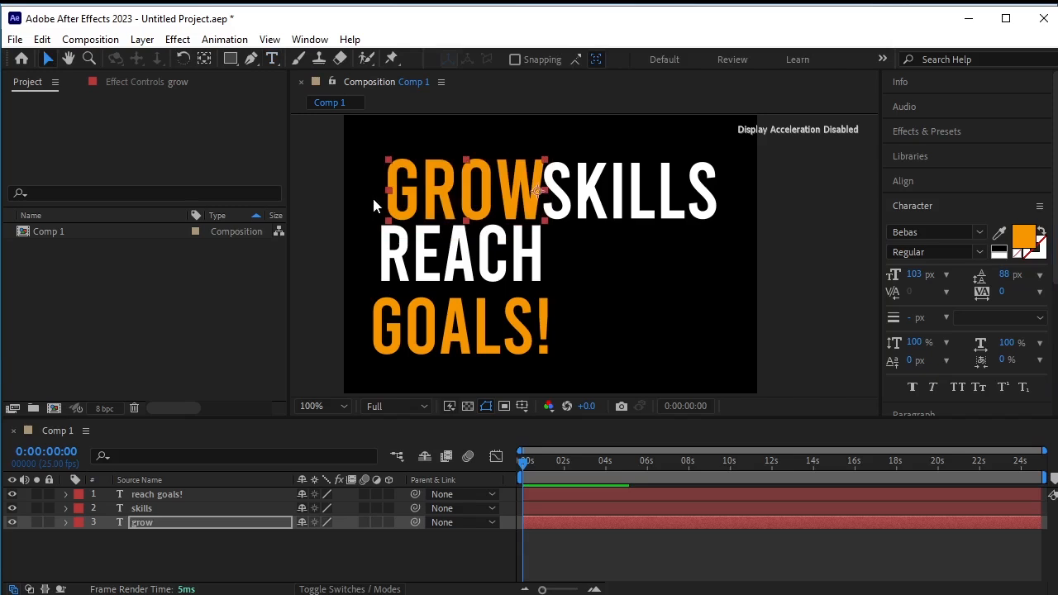
pyautogui.click(481, 200)
pyautogui.moveTo(479, 198); pyautogui.dragTo(481, 200)
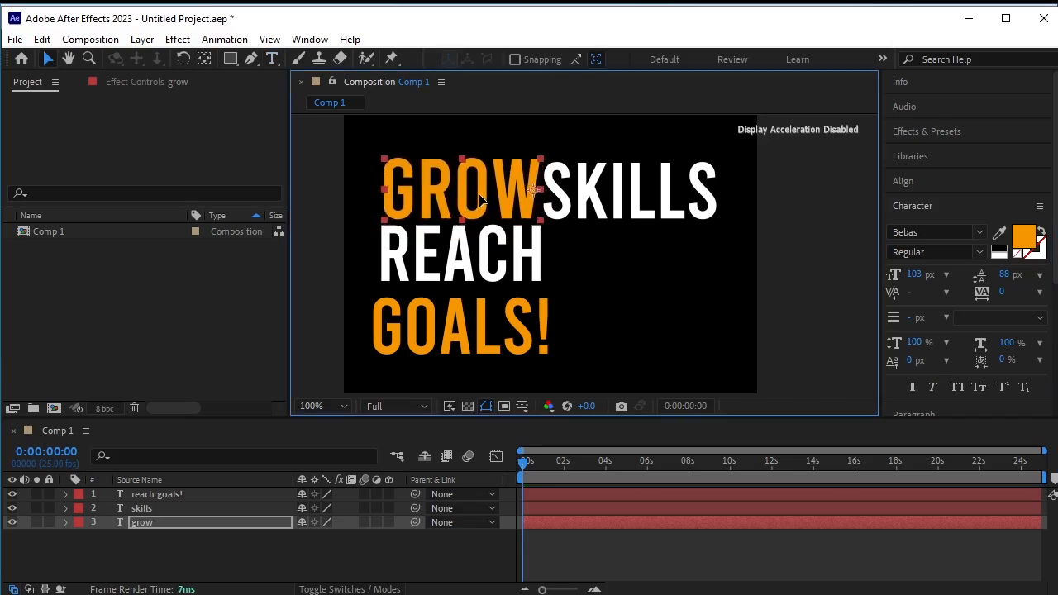
# - Realign the anchor point of the enlarged GROW layer with the middle of its right edge
pyautogui.click(205, 58)
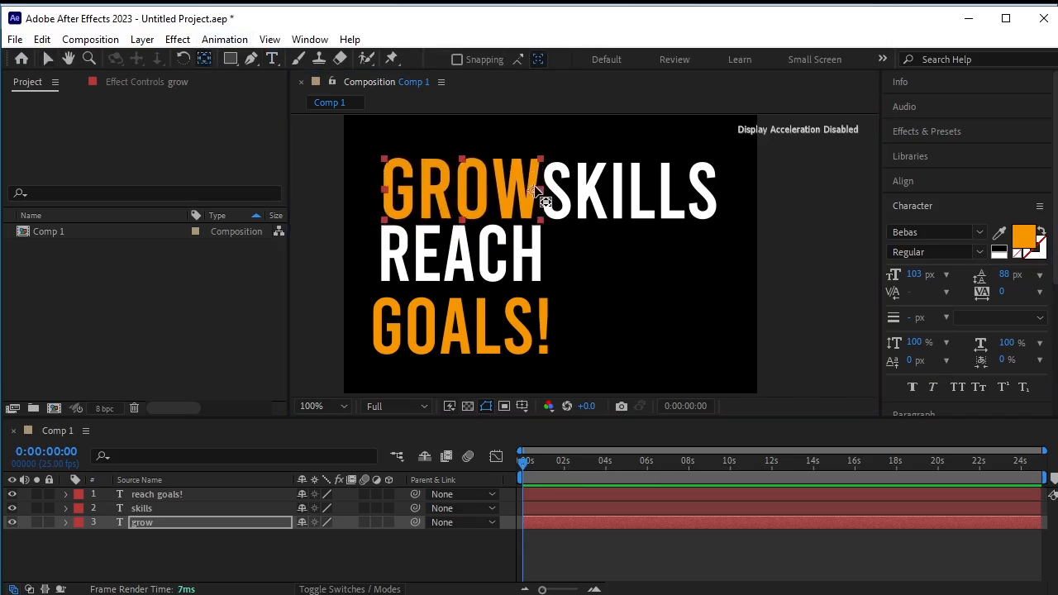
pyautogui.moveTo(535, 191); pyautogui.dragTo(540, 190)
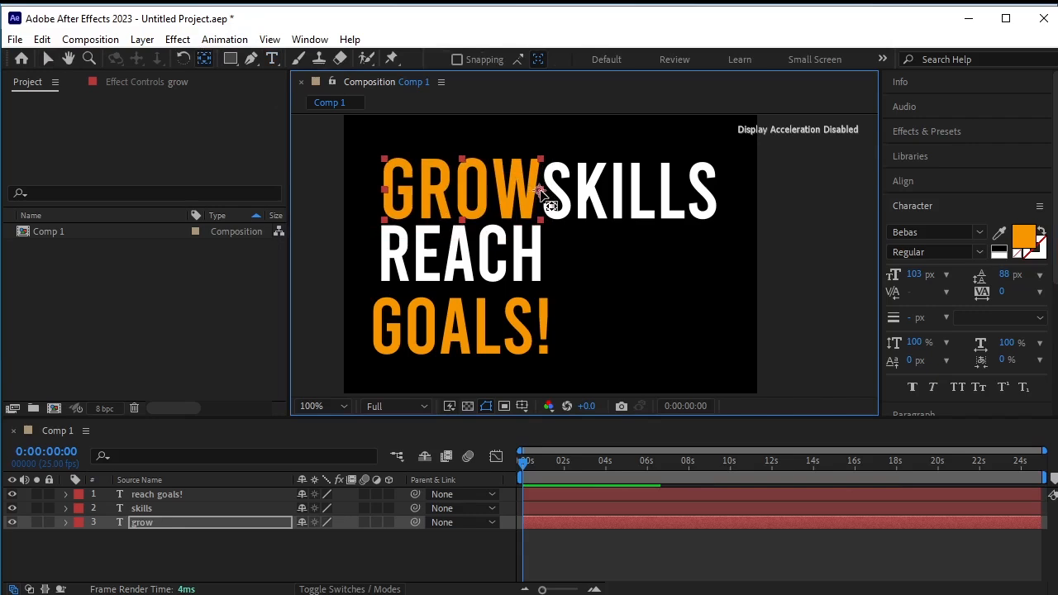
pyautogui.press('v')
# - Turn the reach goals!, skills and grow layers into 3D layers, and select the grow layer
pyautogui.click(606, 203)
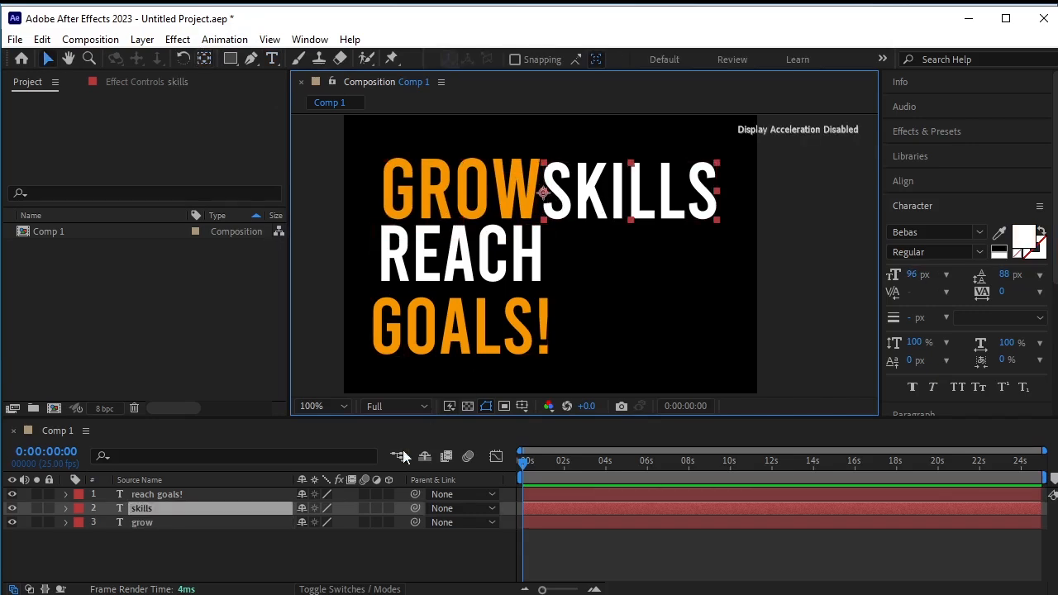
pyautogui.click(347, 542)
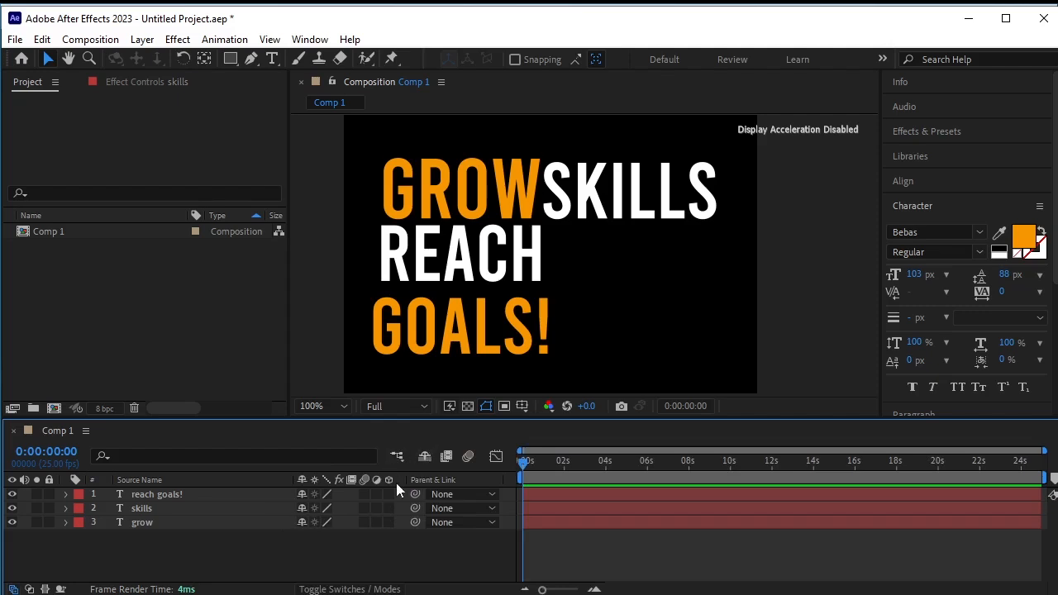
pyautogui.moveTo(389, 494); pyautogui.dragTo(389, 522)
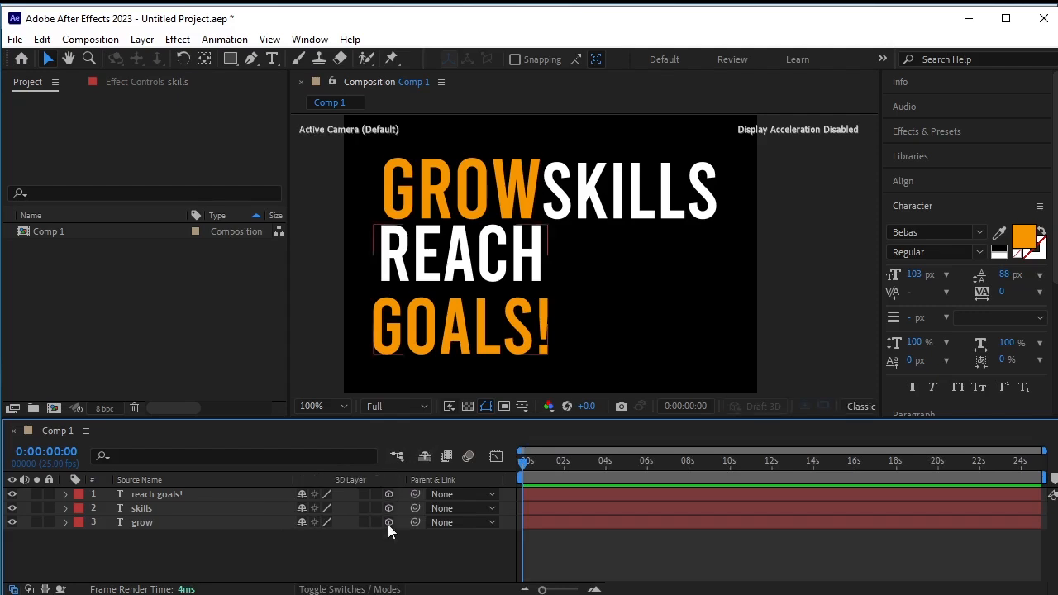
pyautogui.click(141, 523)
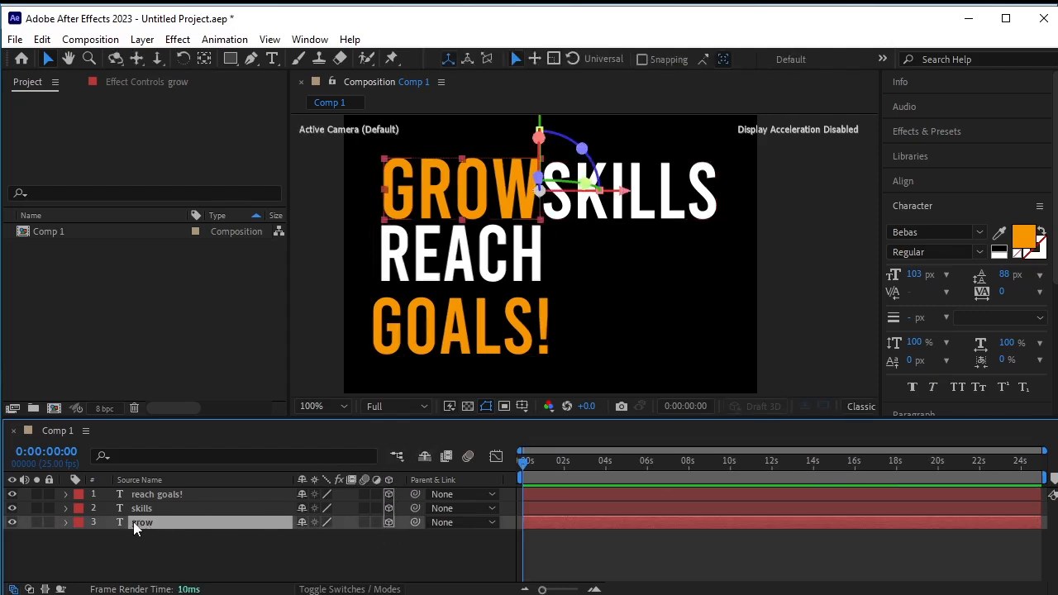
# - Set the Y Rotation of the skills layer to -90°
pyautogui.click(193, 507)
pyautogui.press('r')
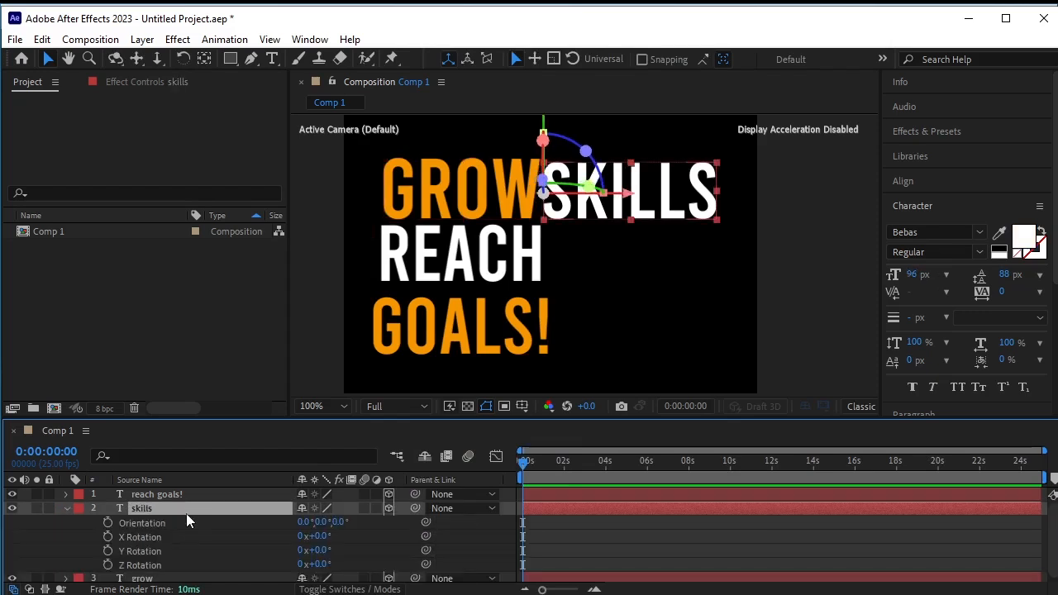
pyautogui.click(323, 550)
pyautogui.press('Return')
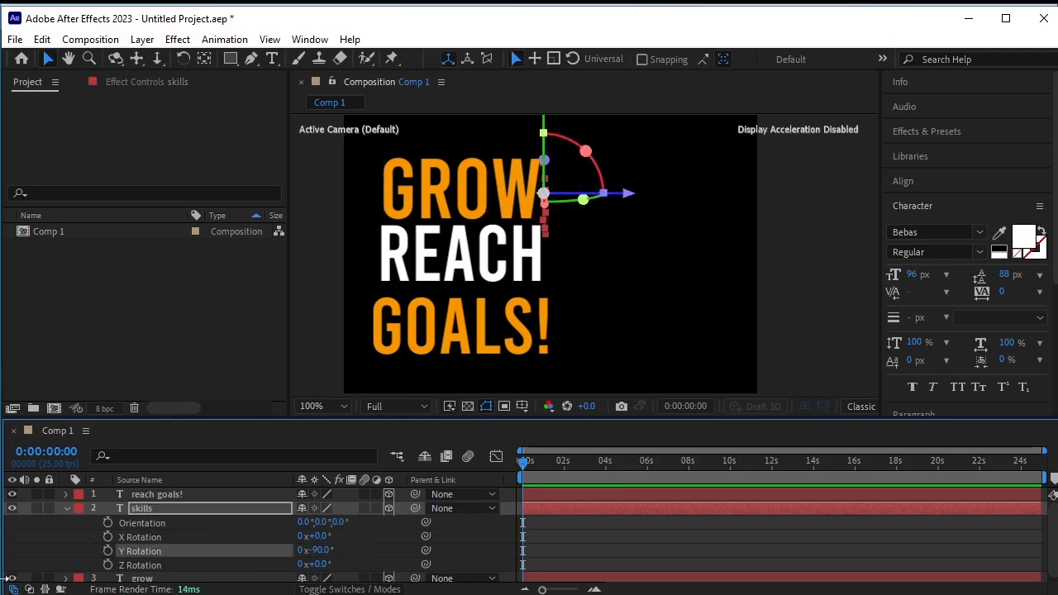
pyautogui.click(66, 508)
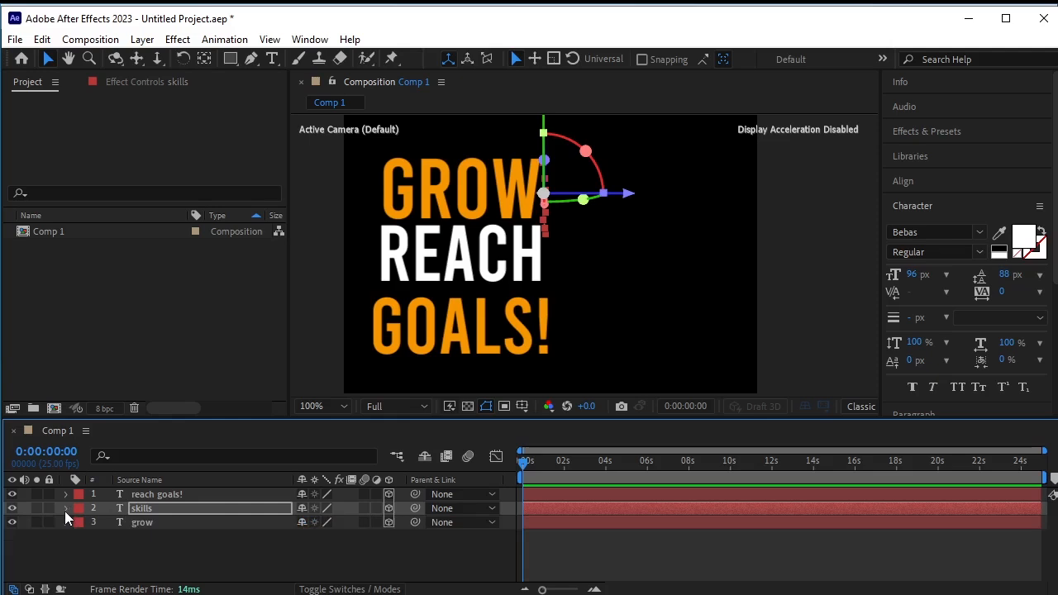
# - Set the X Rotation of the reach goals! layer to 90° and deselect the layer
pyautogui.click(178, 493)
pyautogui.press('r')
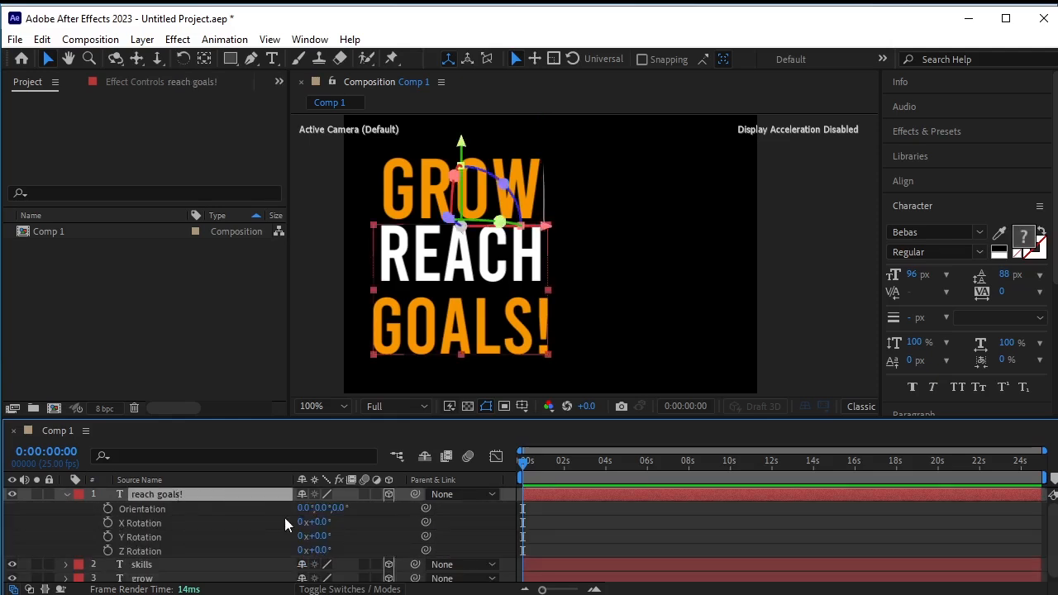
pyautogui.click(321, 523)
pyautogui.press('Return')
pyautogui.click(270, 525)
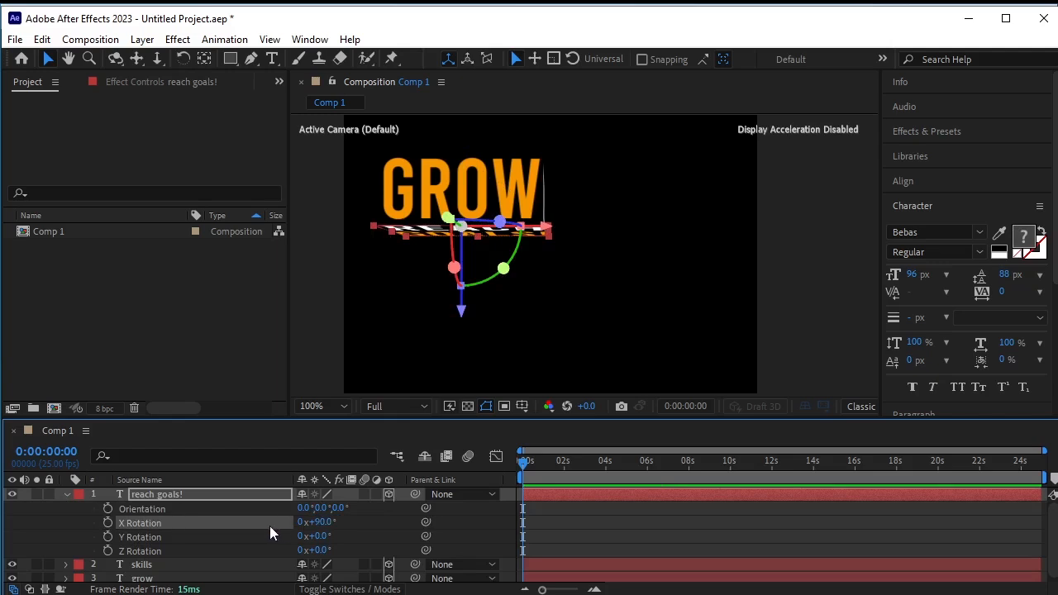
pyautogui.click(67, 495)
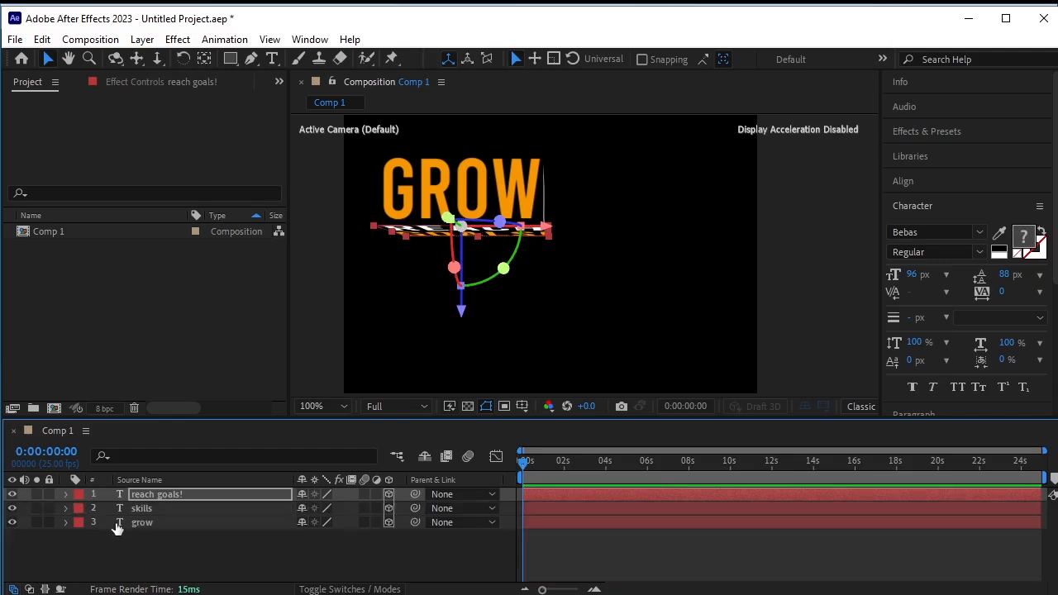
pyautogui.click(161, 564)
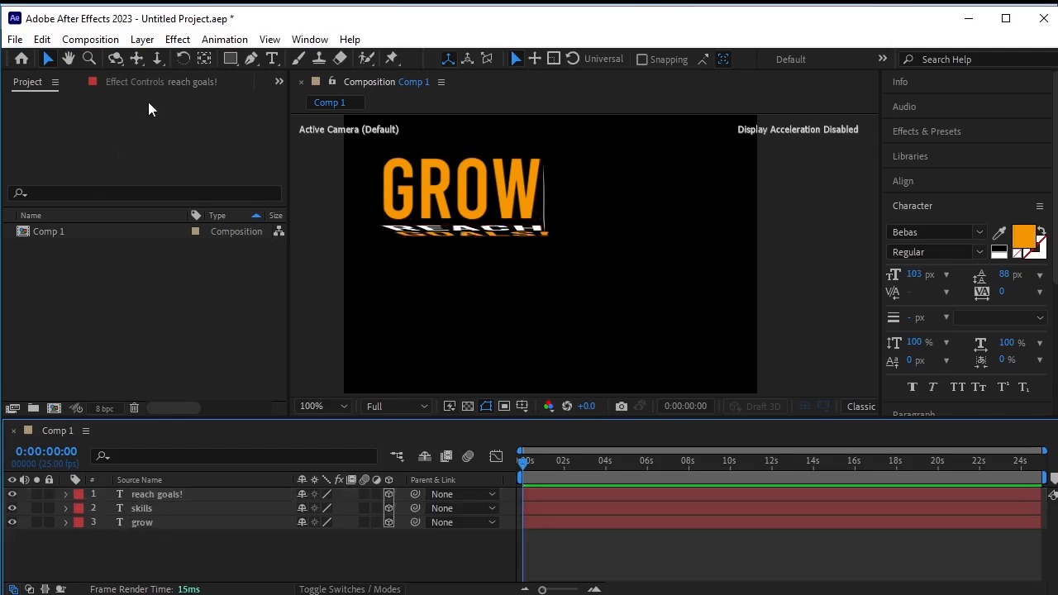
# - Add a null object and place it directly against the right side of GROW, spanning the word's height
pyautogui.click(142, 39)
pyautogui.moveTo(161, 64)
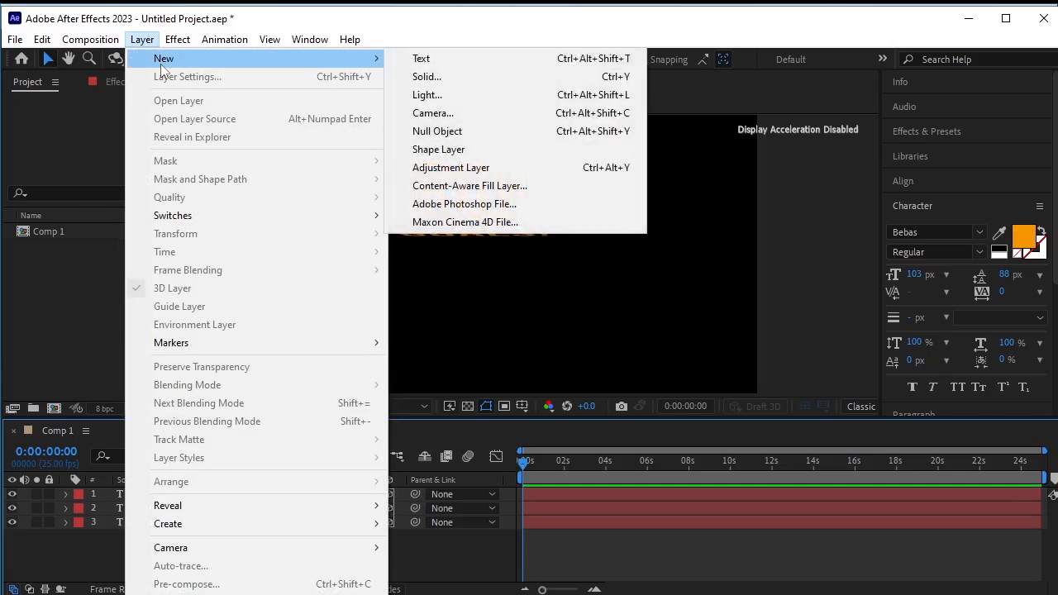
pyautogui.click(642, 134)
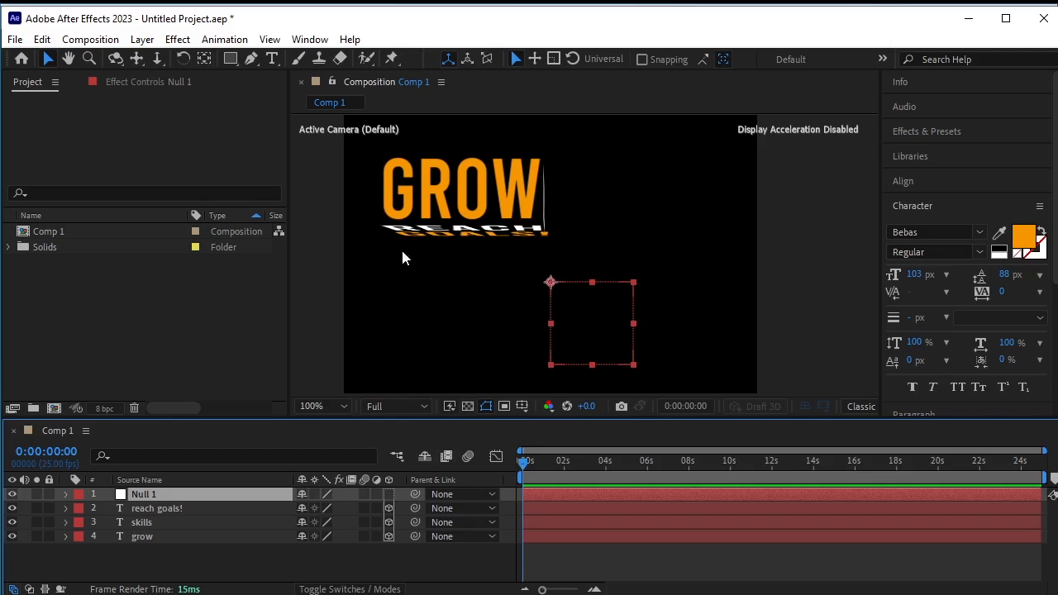
pyautogui.moveTo(551, 284); pyautogui.dragTo(544, 140)
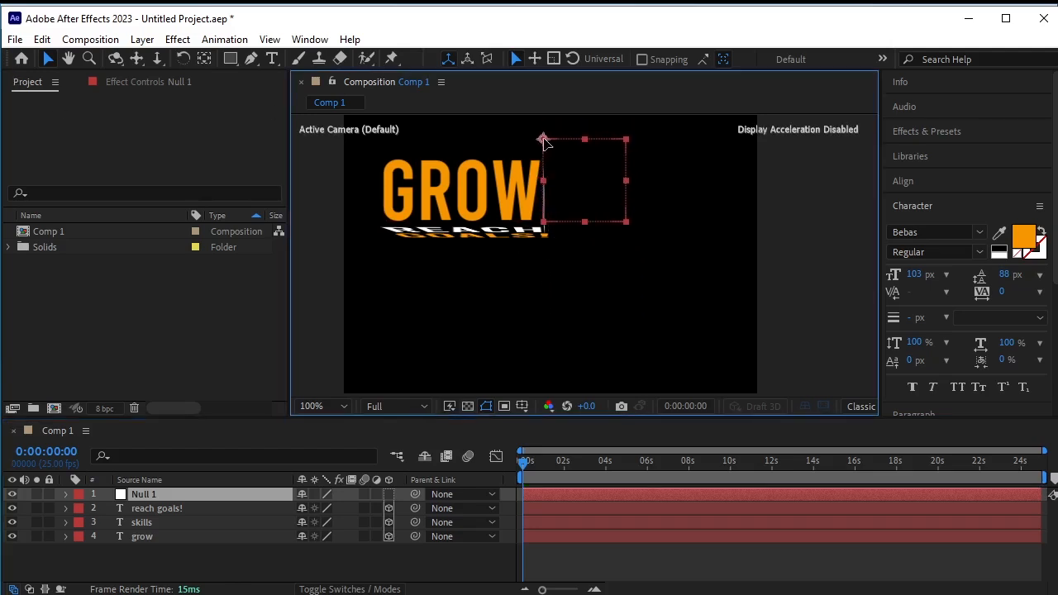
# - Move the null object's anchor point to its bottom-left corner, where the three words meet
pyautogui.click(204, 59)
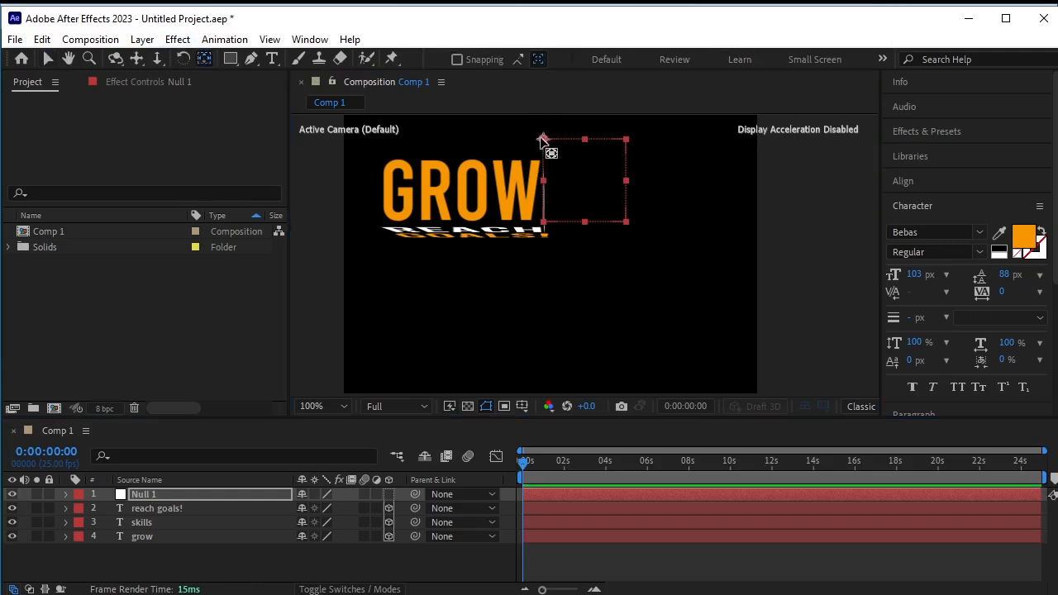
pyautogui.moveTo(544, 139); pyautogui.dragTo(543, 222)
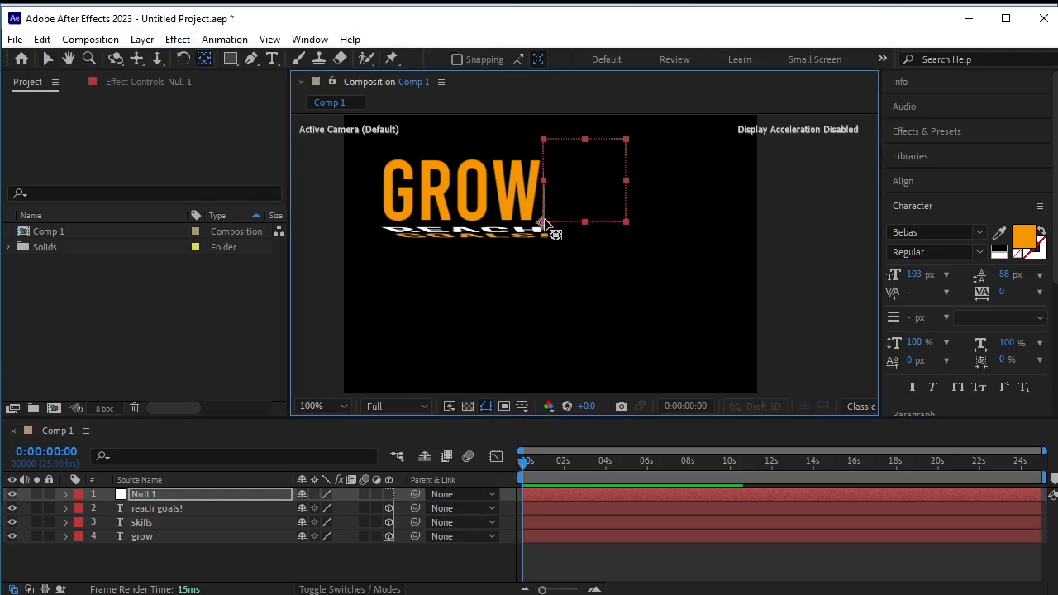
pyautogui.click(301, 571)
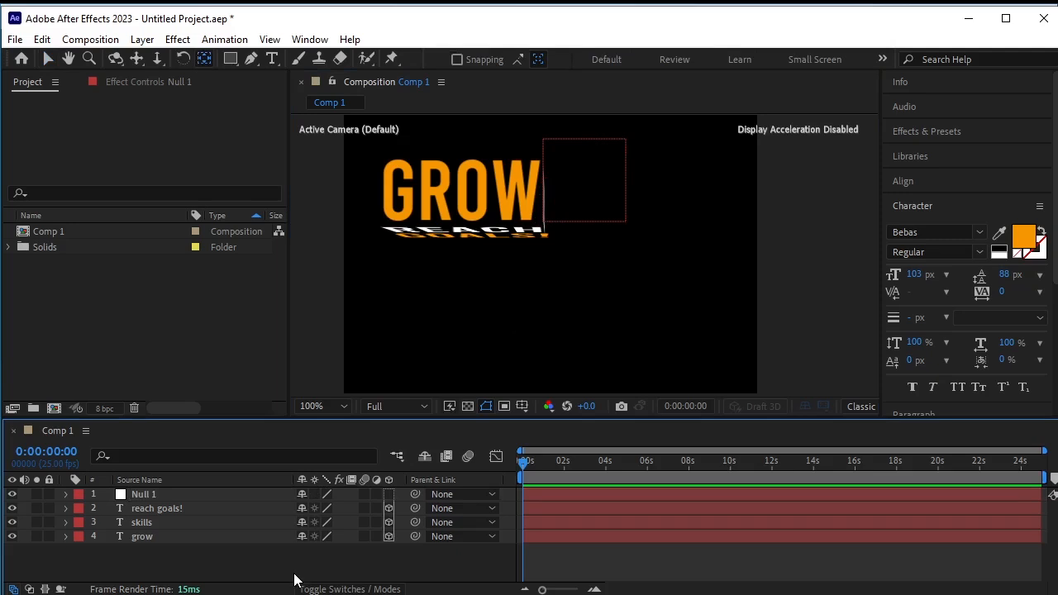
# - Parent the reach goals!, skills and grow layers to the null object
pyautogui.click(273, 494)
pyautogui.click(217, 509)
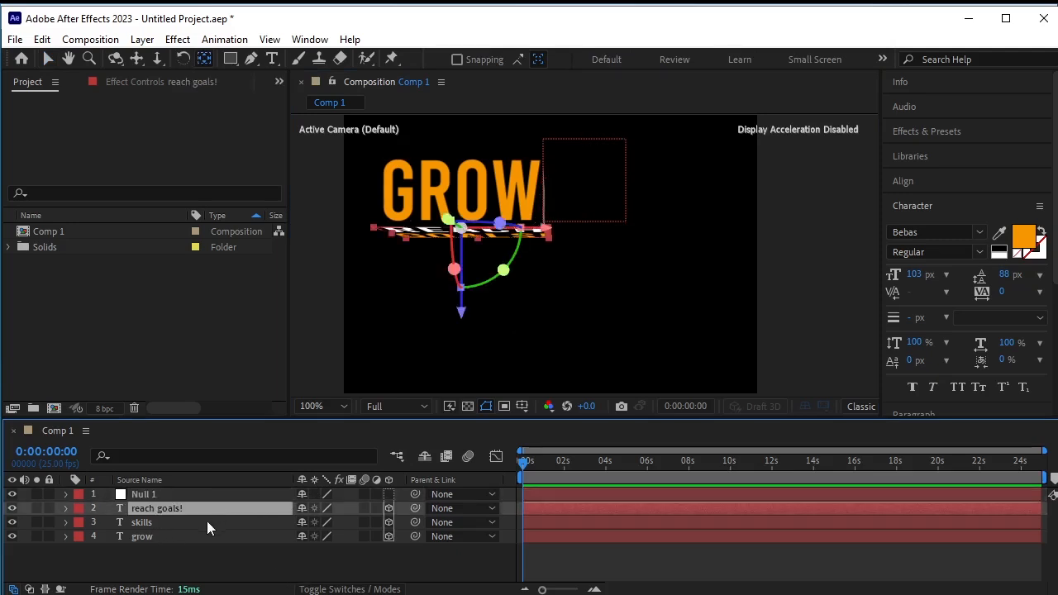
pyautogui.keyDown('shift'); pyautogui.click(199, 537); pyautogui.keyUp('shift')
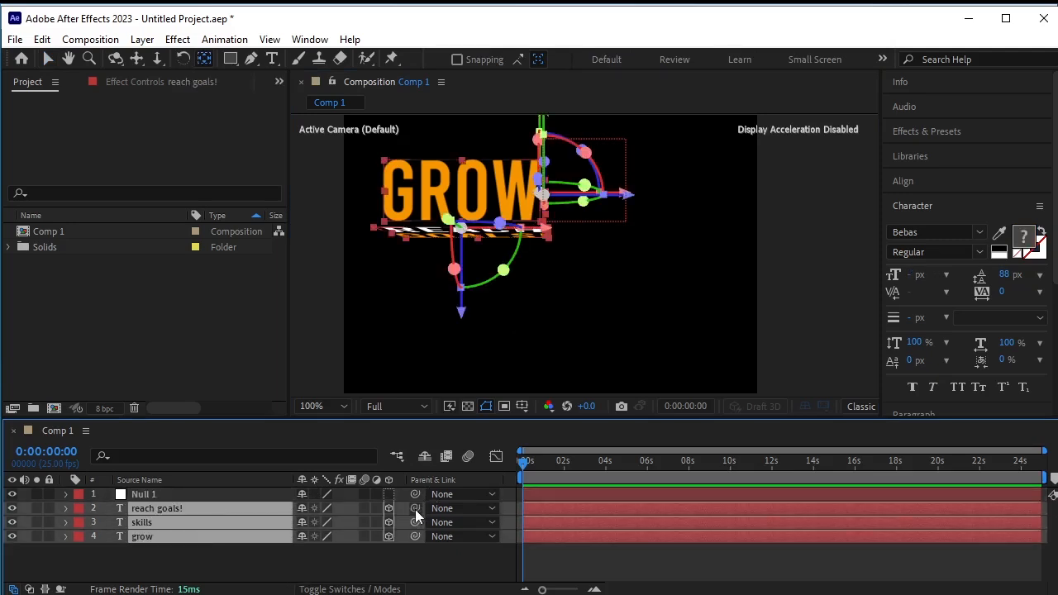
pyautogui.moveTo(415, 508); pyautogui.dragTo(175, 495)
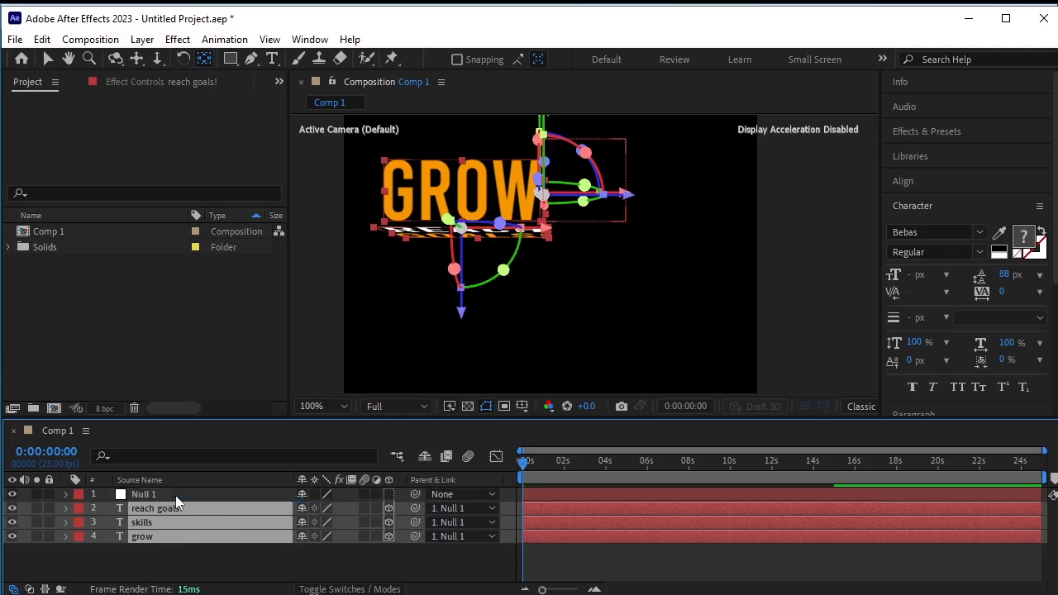
pyautogui.click(219, 572)
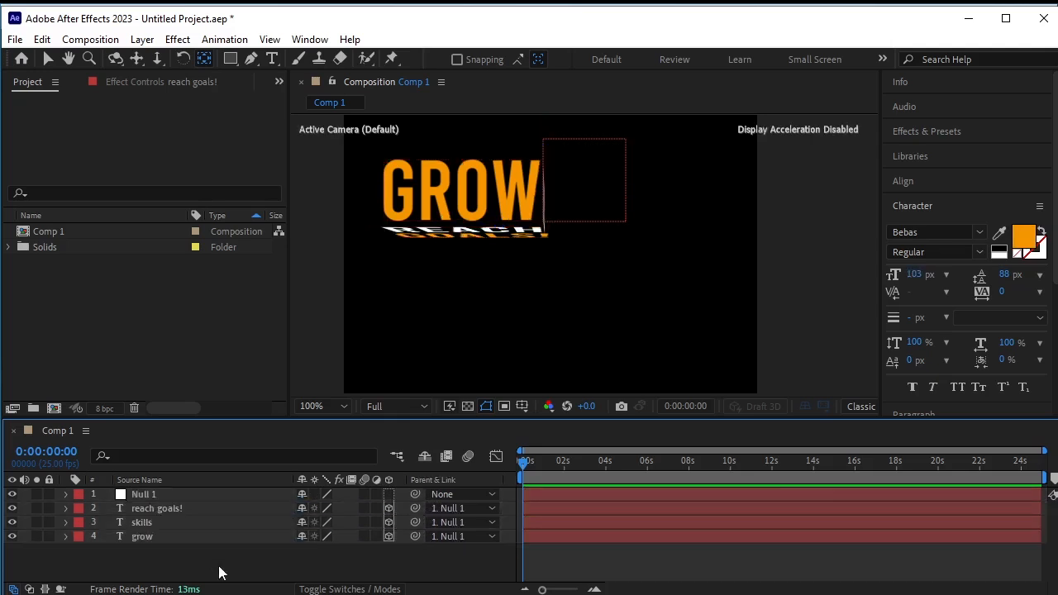
# - Turn the null object into a 3D layer and reveal its rotation properties
pyautogui.click(388, 494)
pyautogui.click(170, 494)
pyautogui.press('r')
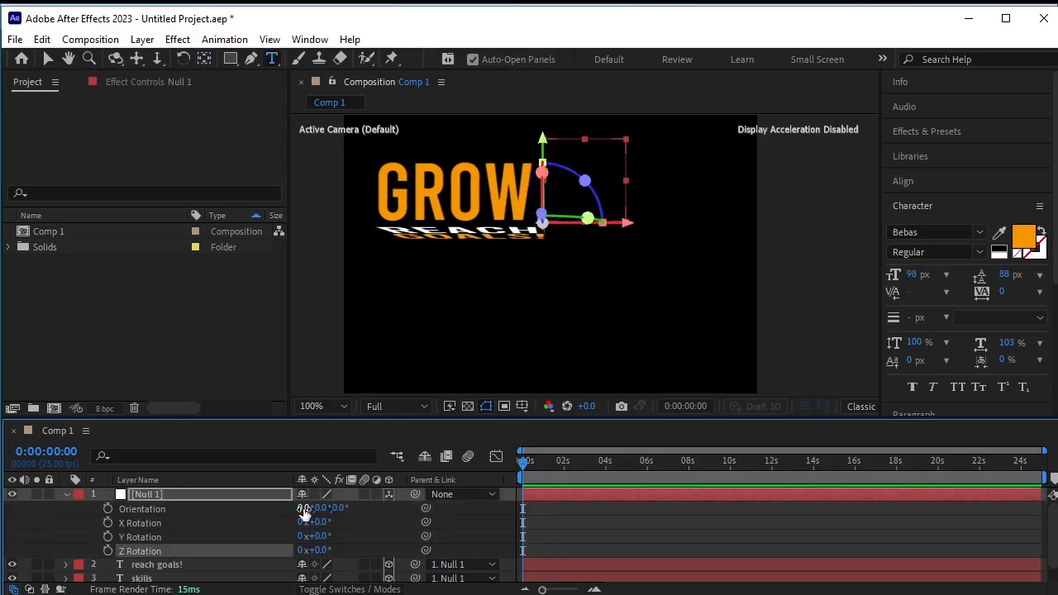
# - At 0:00:00:00, keyframe the null object's Orientation at 340°, 59°, 4° and its Z Rotation at -1°
pyautogui.moveTo(302, 509); pyautogui.dragTo(291, 513)
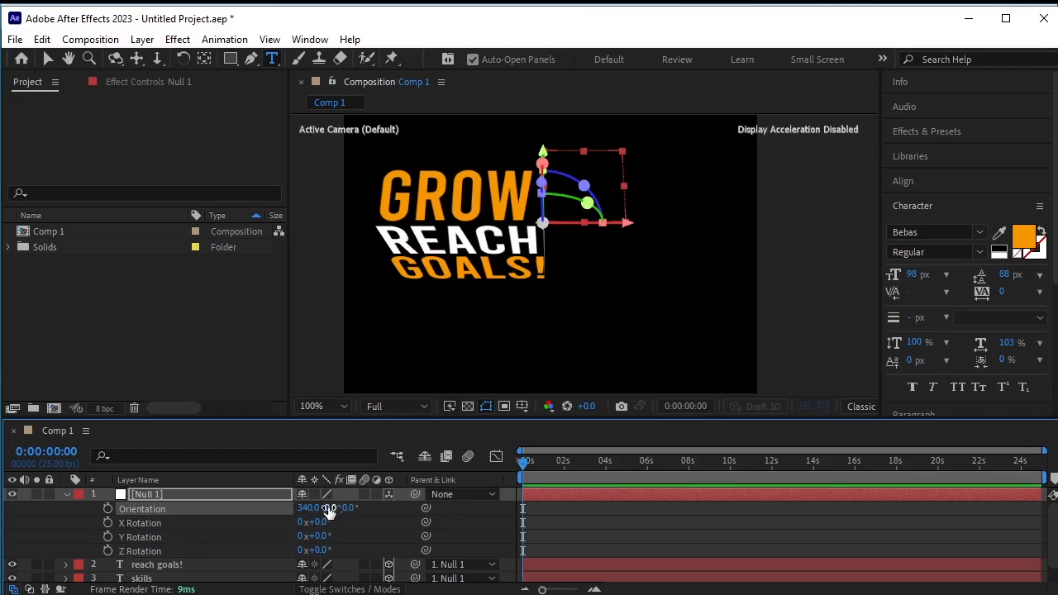
pyautogui.moveTo(329, 508); pyautogui.dragTo(360, 516)
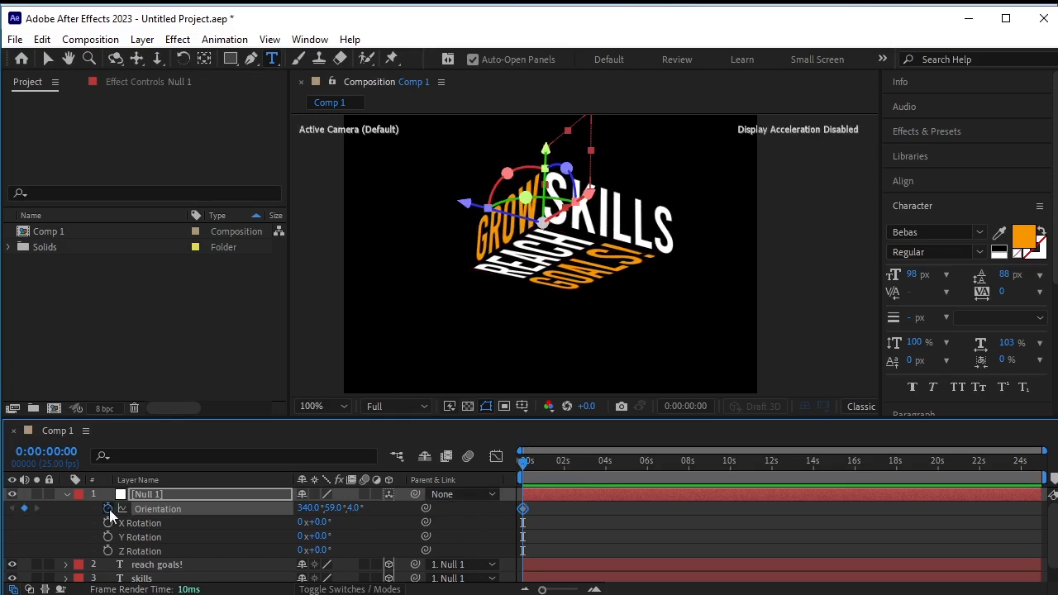
pyautogui.click(110, 551)
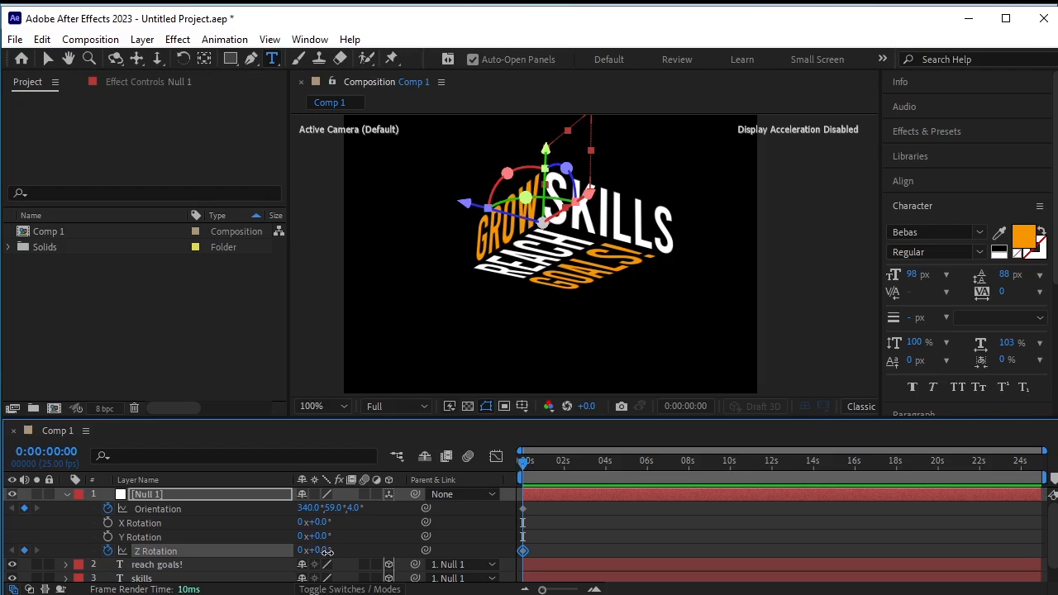
pyautogui.moveTo(329, 555); pyautogui.dragTo(331, 559)
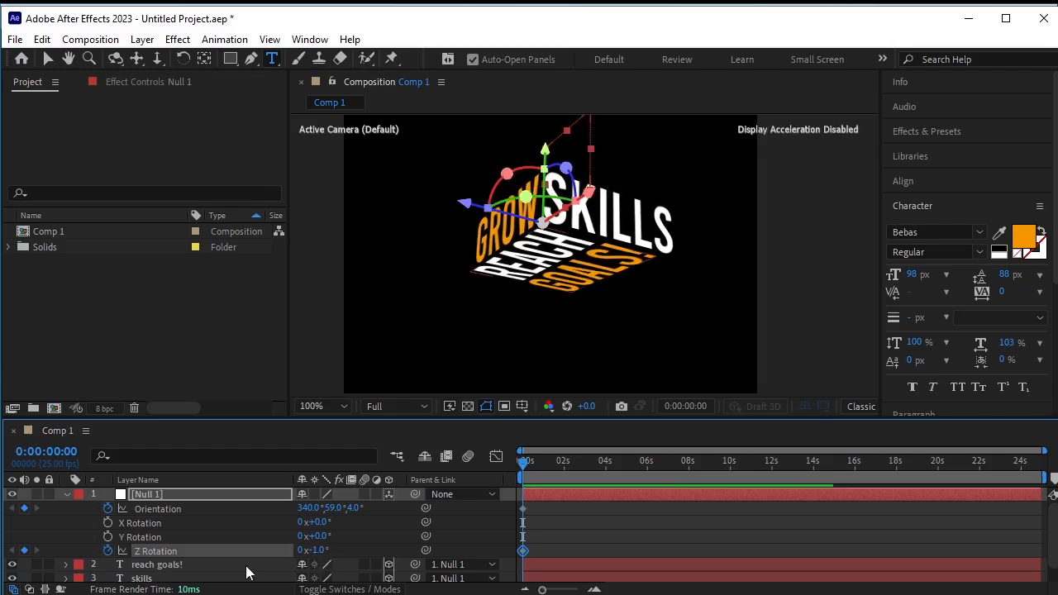
# - At 0:00:10:02, keyframe the null object's Orientation at 340°, 32°, 4° and its Z Rotation at -20°
pyautogui.moveTo(521, 467); pyautogui.dragTo(734, 583)
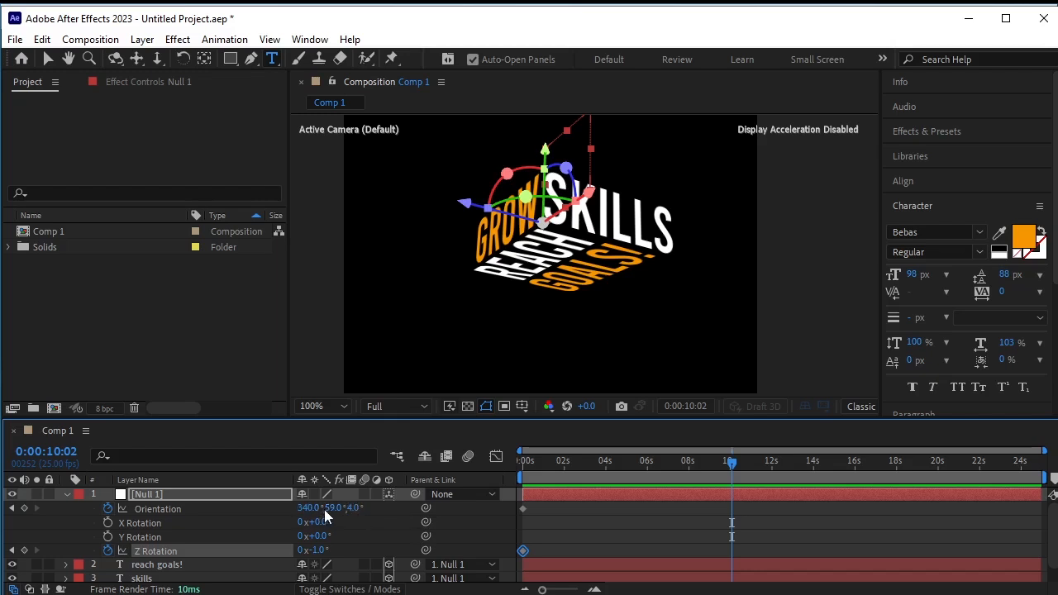
pyautogui.moveTo(331, 508); pyautogui.dragTo(329, 513)
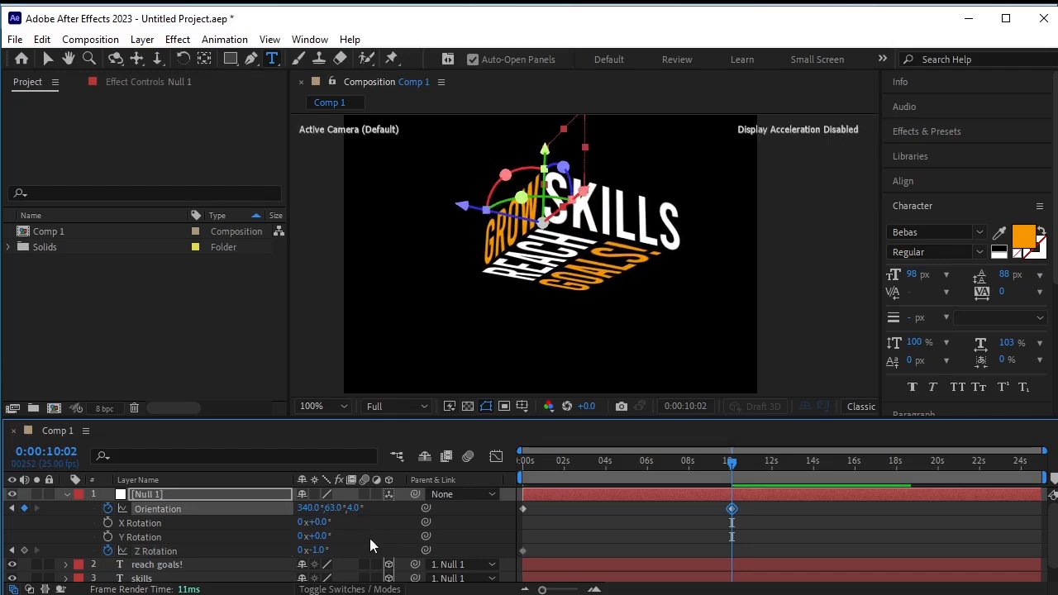
pyautogui.hotkey('ctrl', 'z')
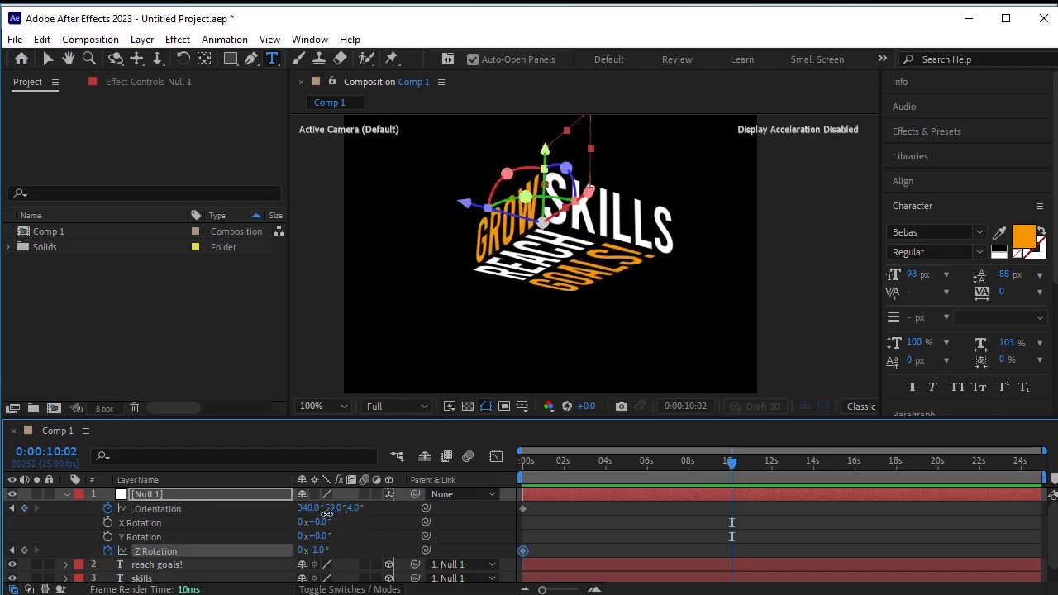
pyautogui.moveTo(327, 515)
pyautogui.mouseDown()
pyautogui.moveTo(305, 518)
pyautogui.moveTo(319, 511)
pyautogui.mouseUp()
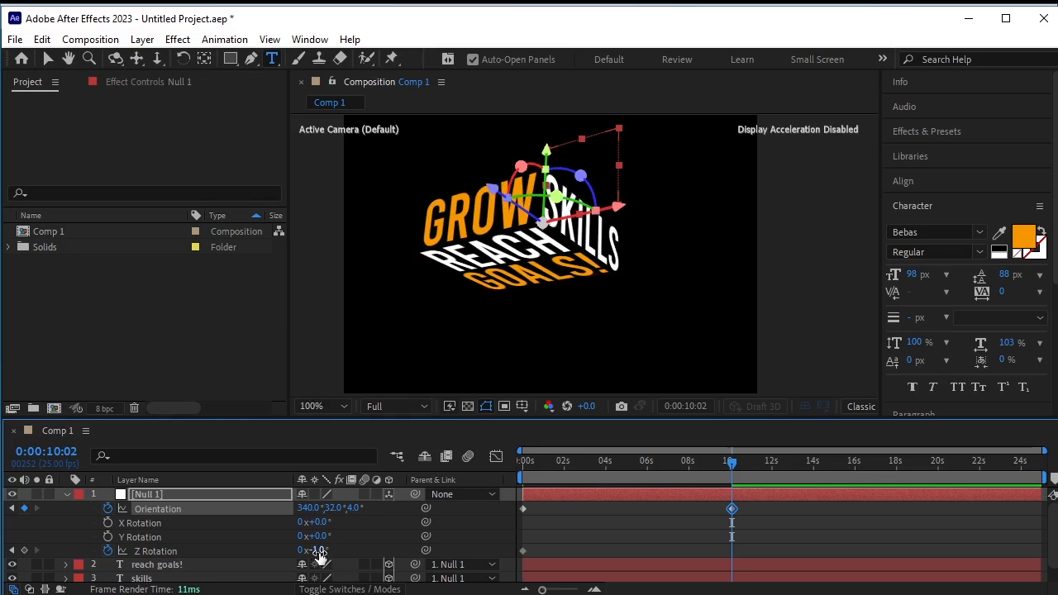
pyautogui.moveTo(319, 554)
pyautogui.mouseDown()
pyautogui.moveTo(308, 562)
pyautogui.moveTo(319, 570)
pyautogui.mouseUp()
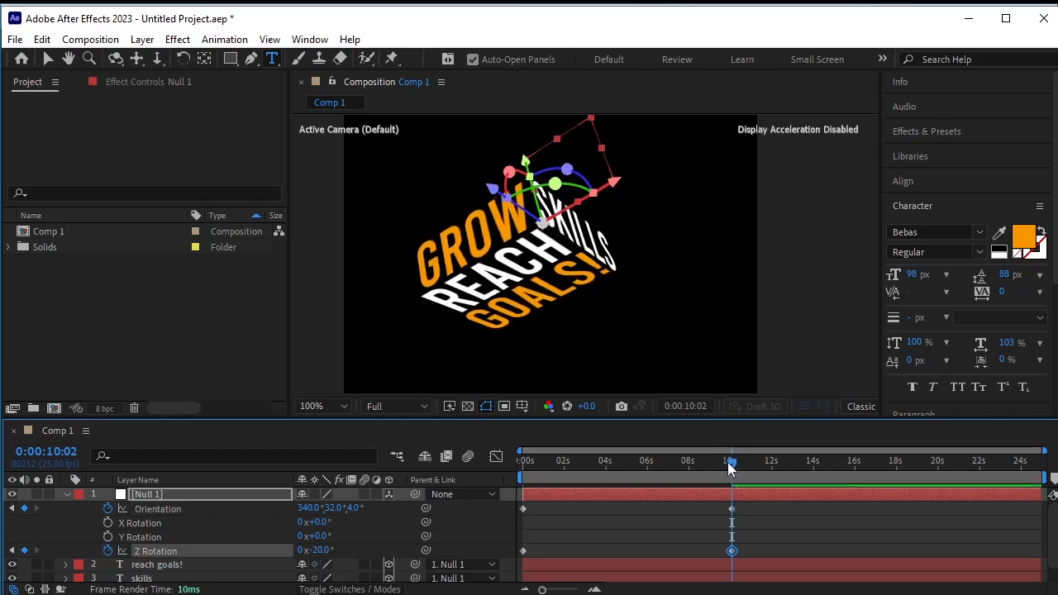
# - Preview the rotation animation from the start of the composition
pyautogui.press('Home')
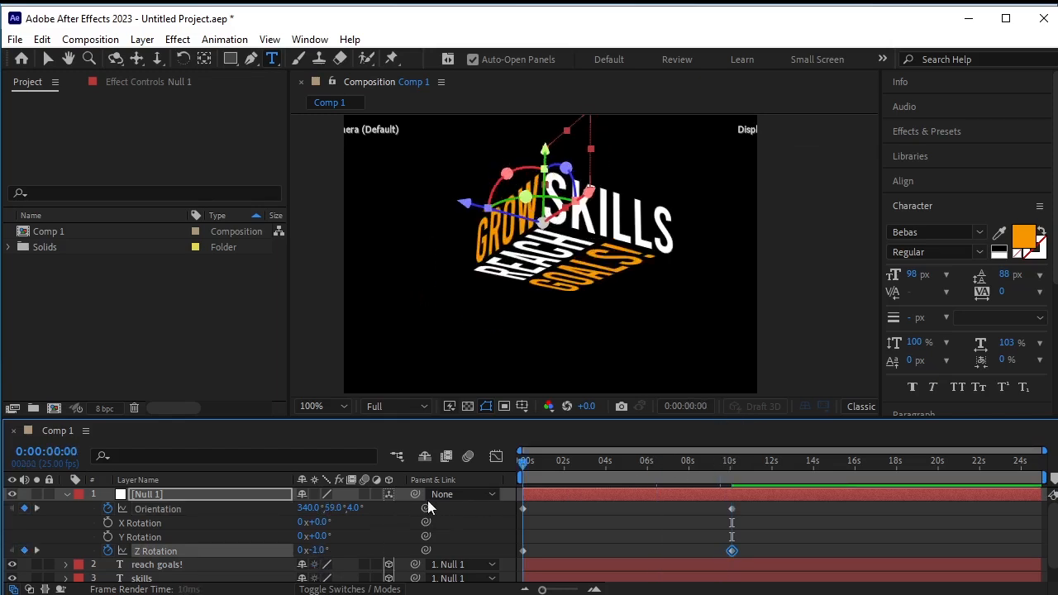
pyautogui.click(541, 533)
pyautogui.press('space')
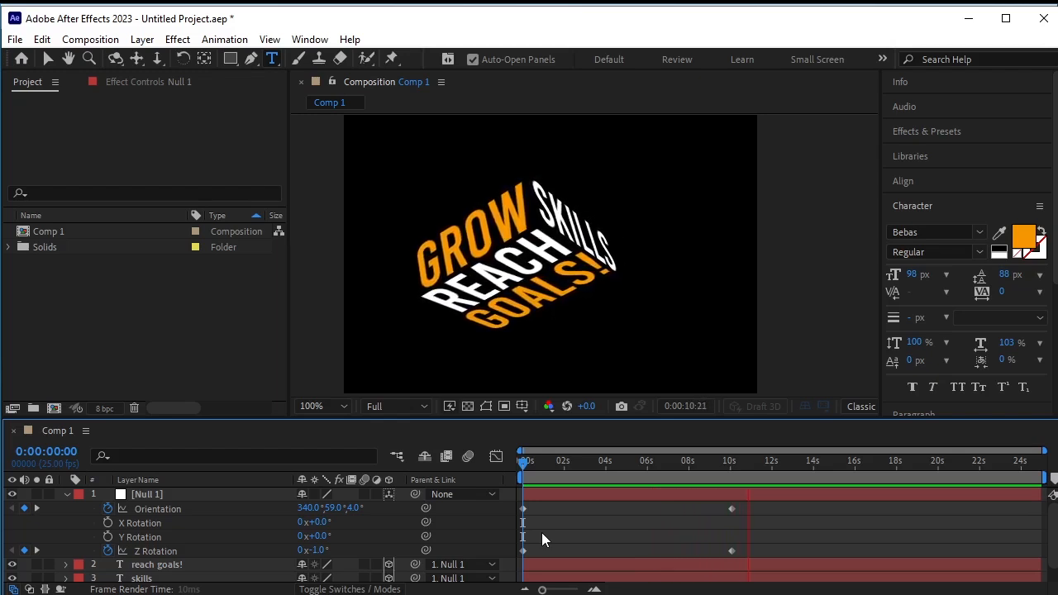
pyautogui.press('space')
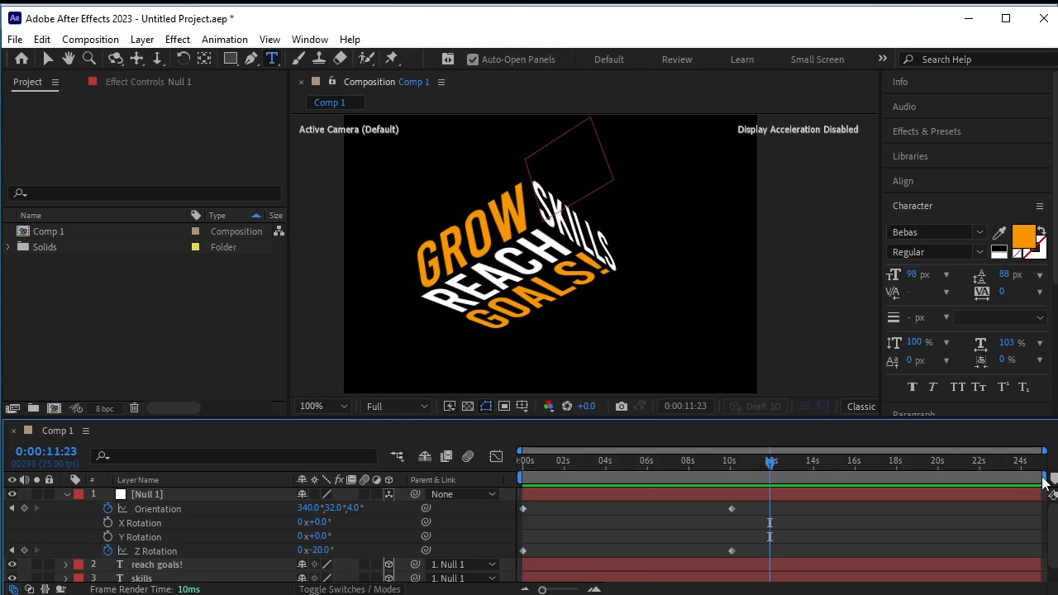
# - Shorten the work area to end at the second keyframes, about 10 seconds in, and play it from the start
pyautogui.moveTo(1046, 478); pyautogui.dragTo(737, 526)
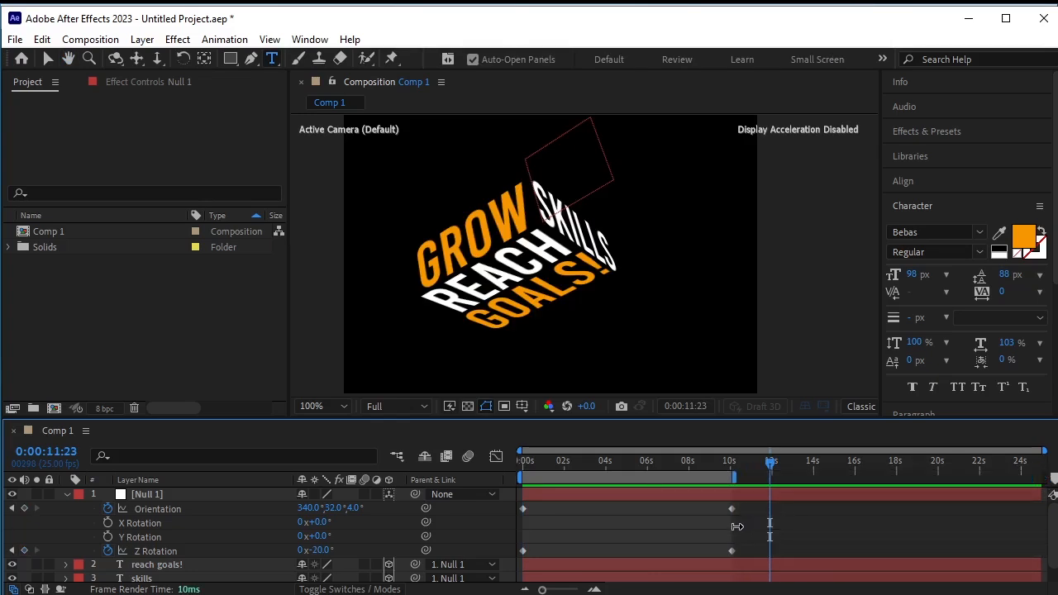
pyautogui.moveTo(771, 463); pyautogui.dragTo(185, 441)
pyautogui.click(206, 351)
pyautogui.press('space')
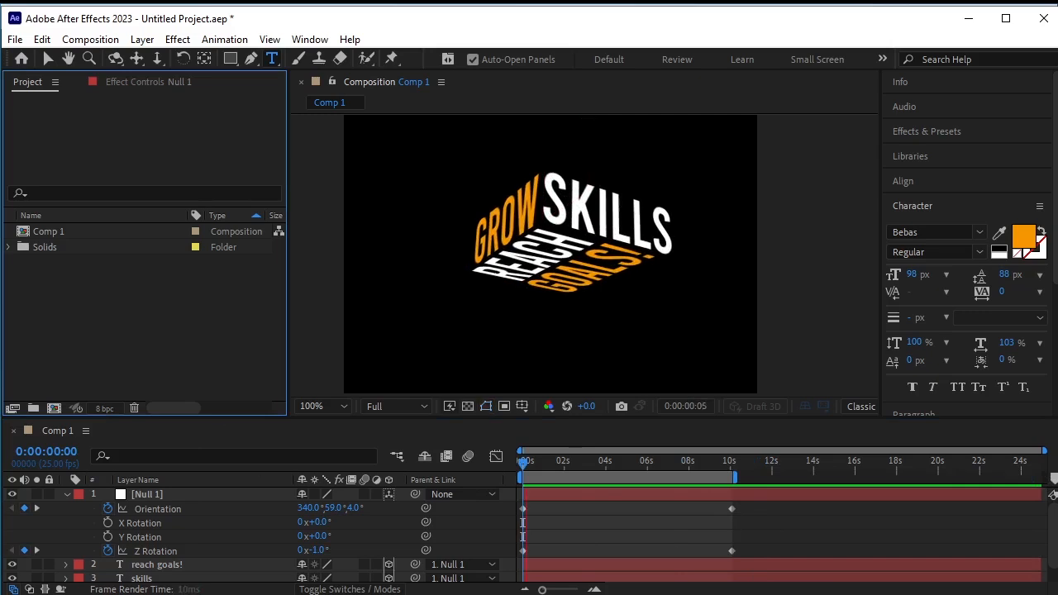